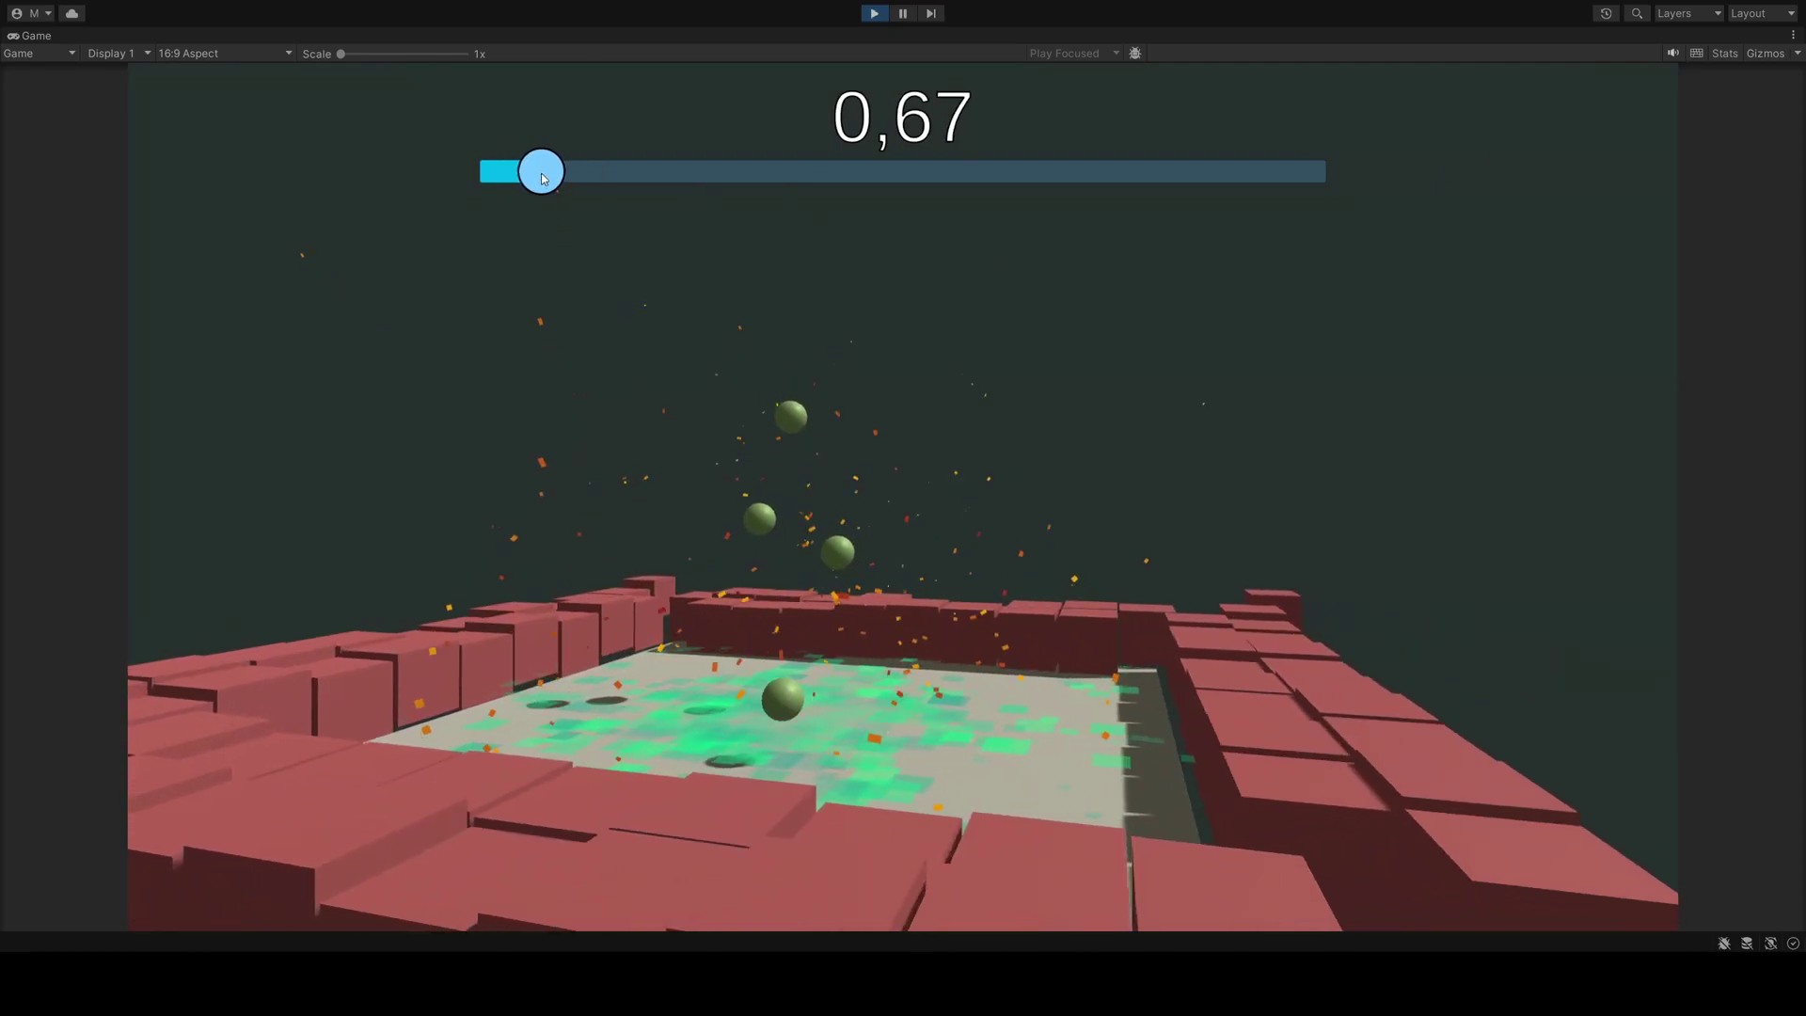
Vary the running game's time scale with its slider from 0,00 up to about 10 and observe the scene's speed
mouse_move(543, 179)
left_mouse_down()
mouse_move(1345, 178)
mouse_move(762, 177)
mouse_move(515, 201)
left_mouse_up()
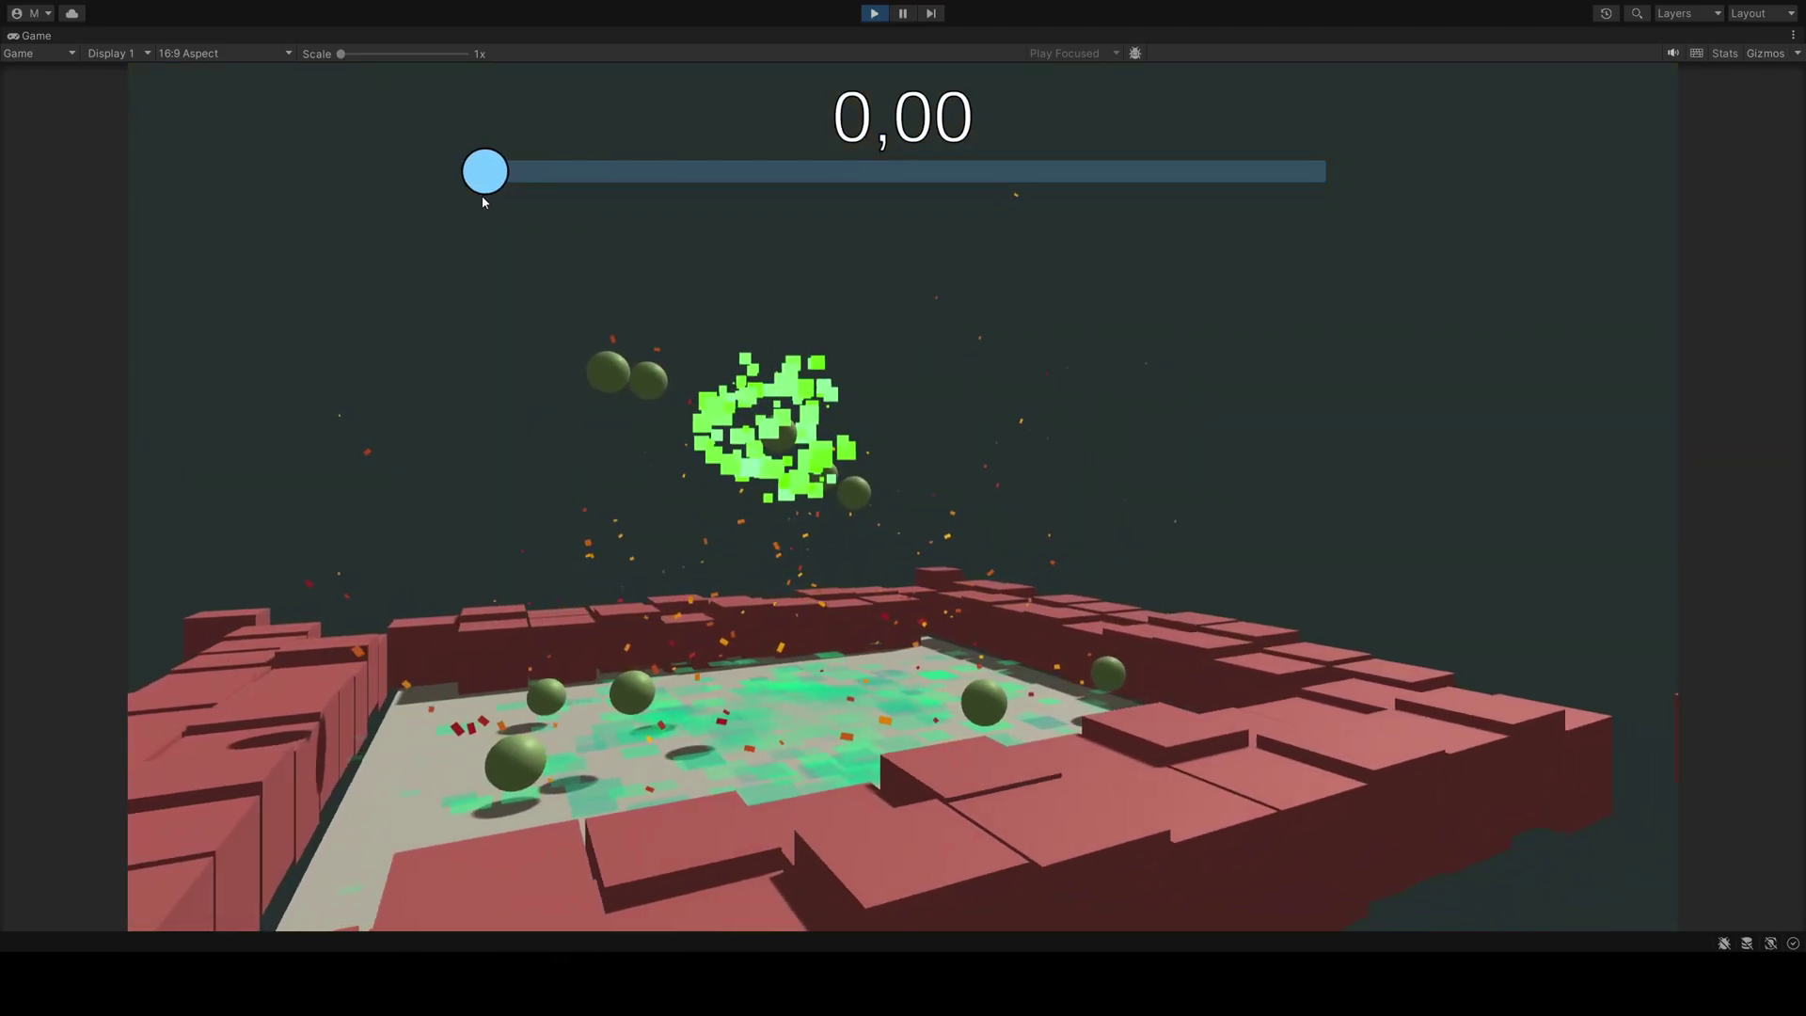
mouse_move(482, 198)
left_mouse_down()
mouse_move(680, 197)
mouse_move(480, 194)
left_mouse_up()
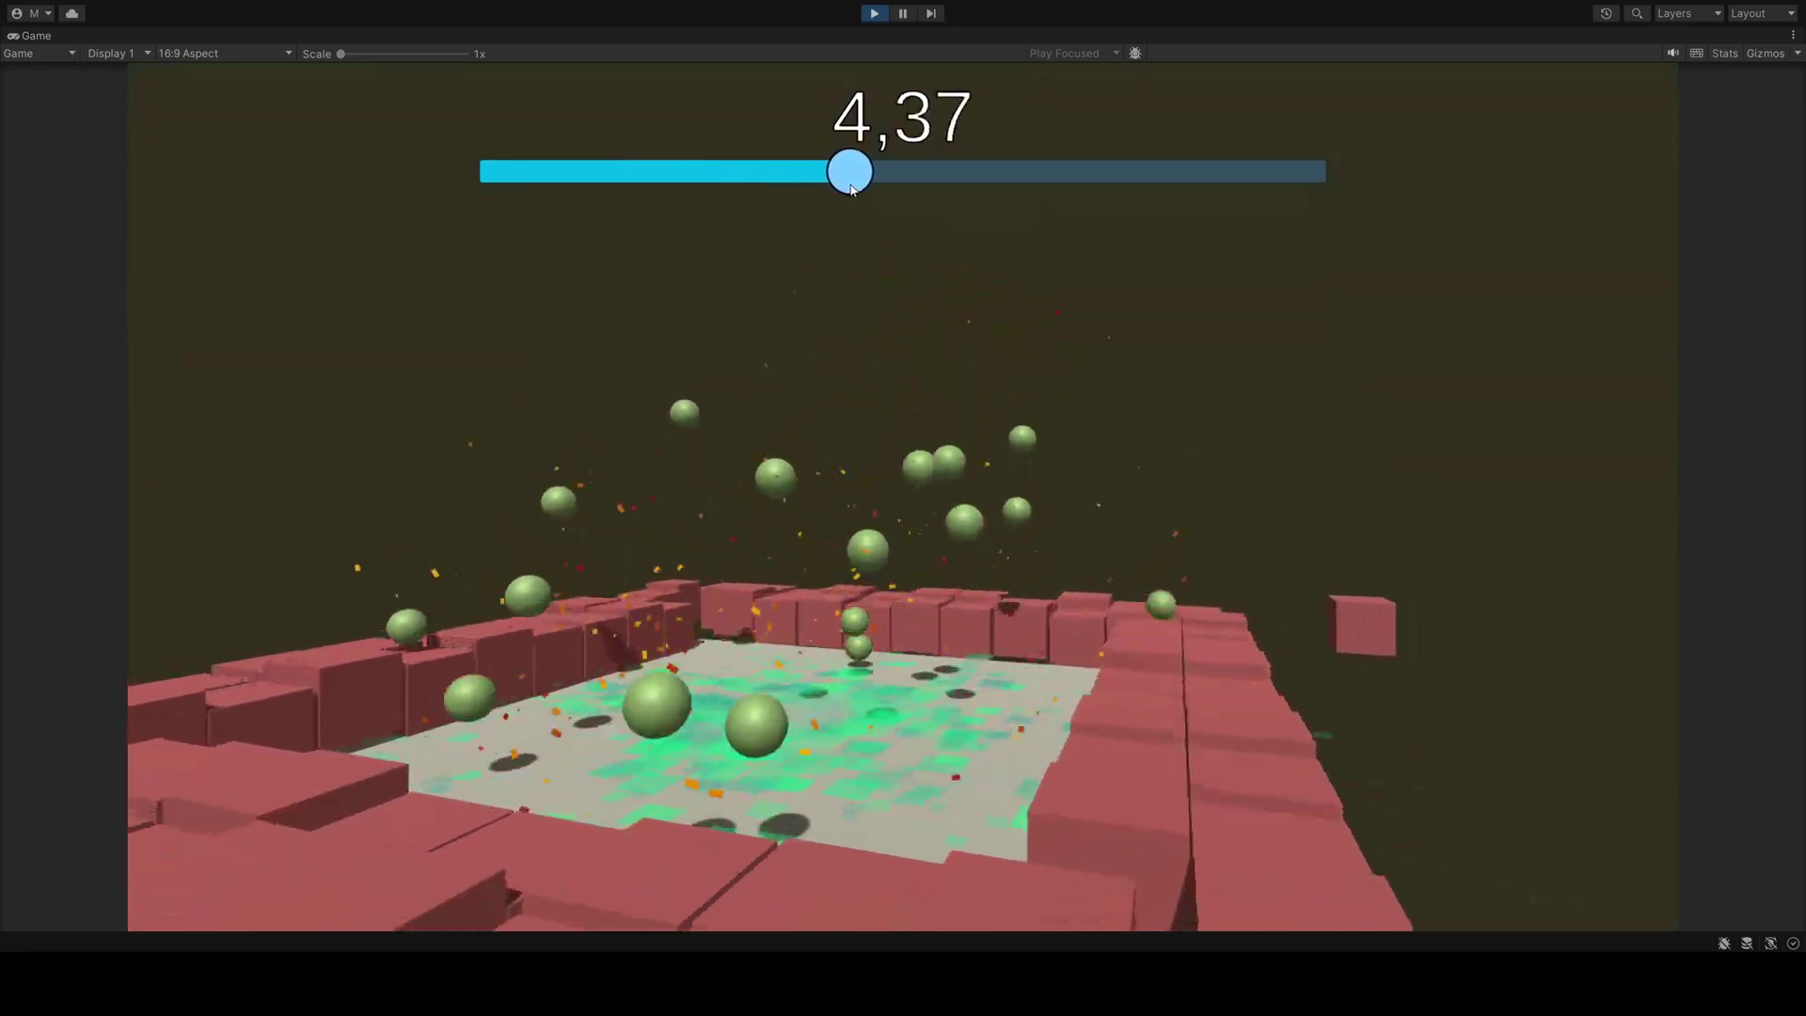
left_click_drag(1026, 189, 1328, 179)
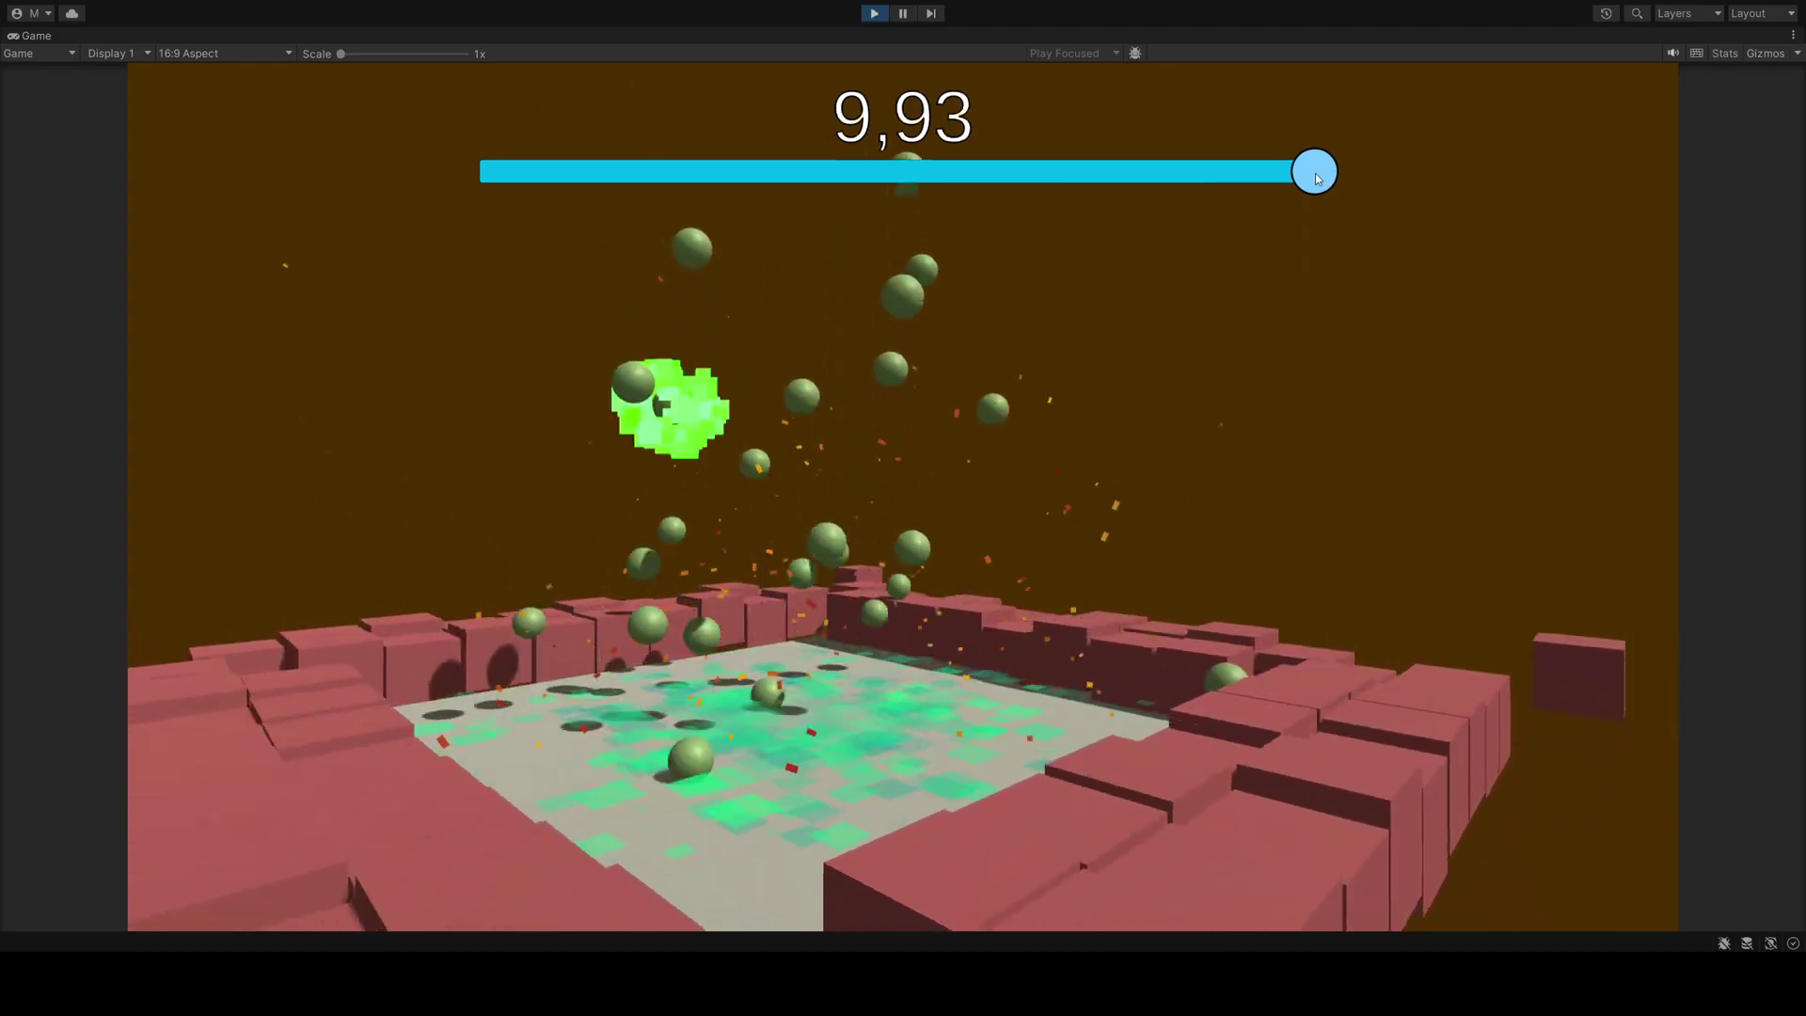
left_click_drag(1156, 176, 508, 160)
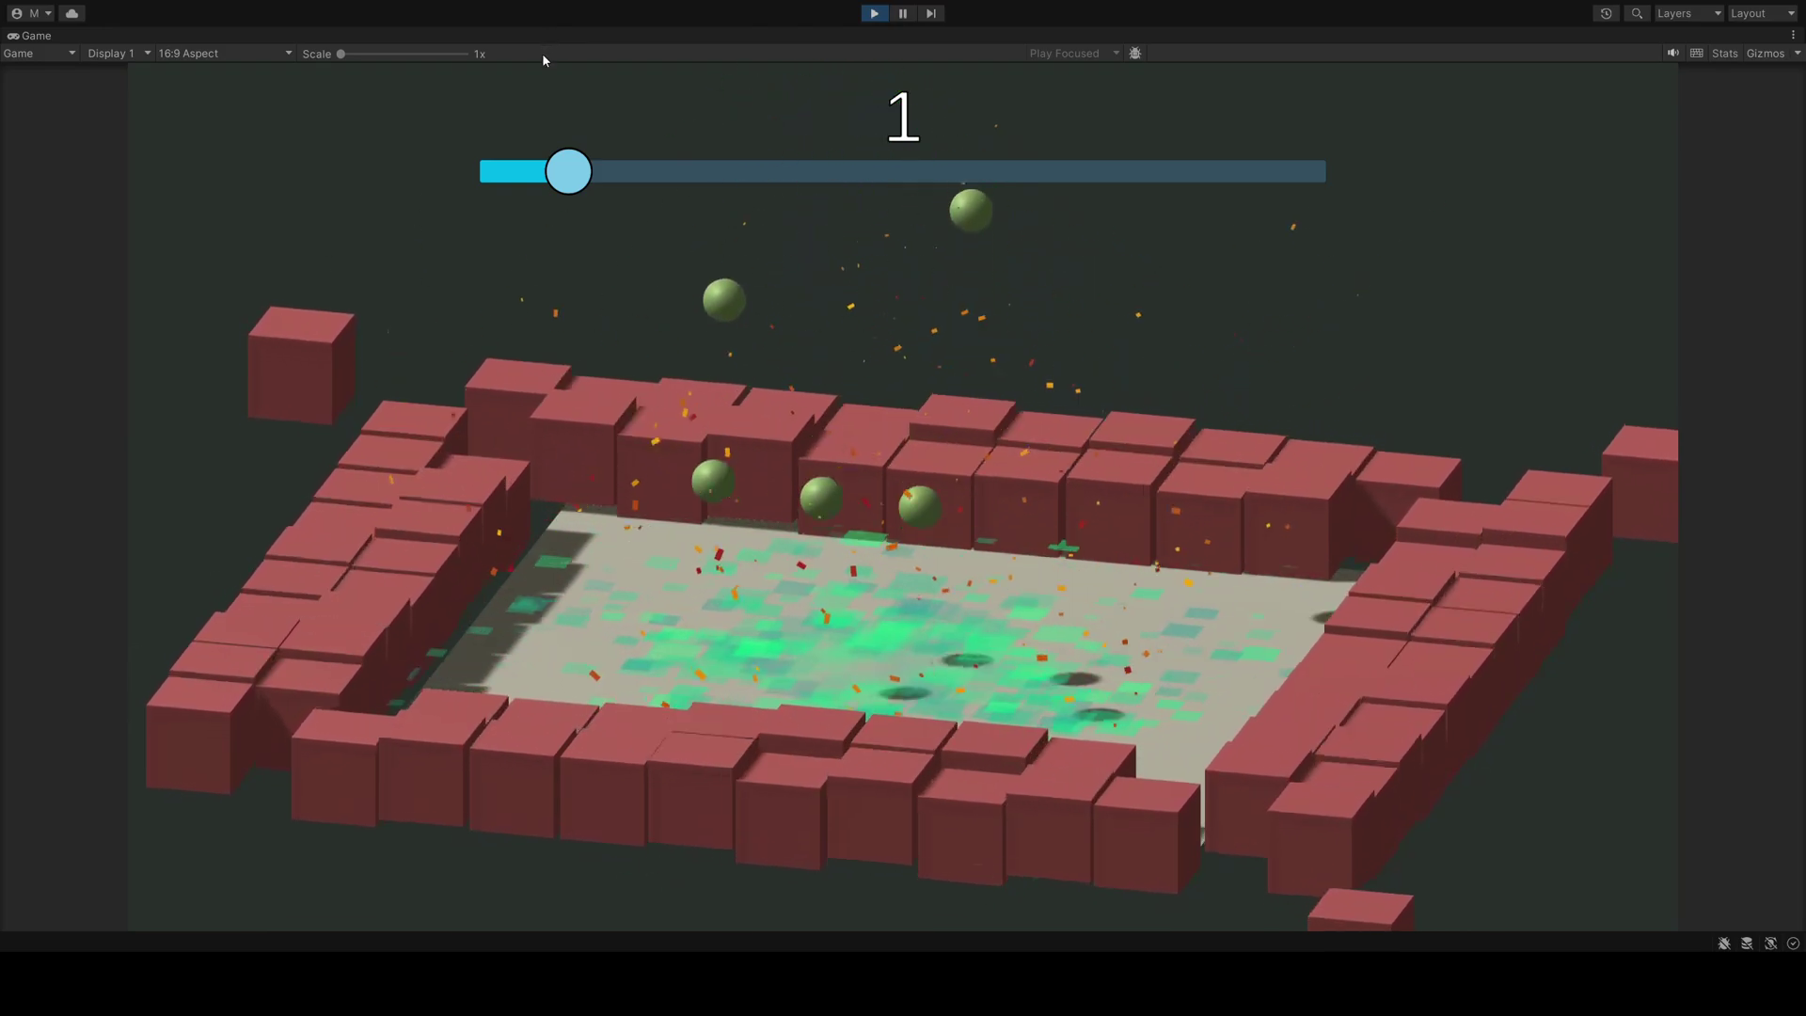
left_click_drag(551, 179, 640, 215)
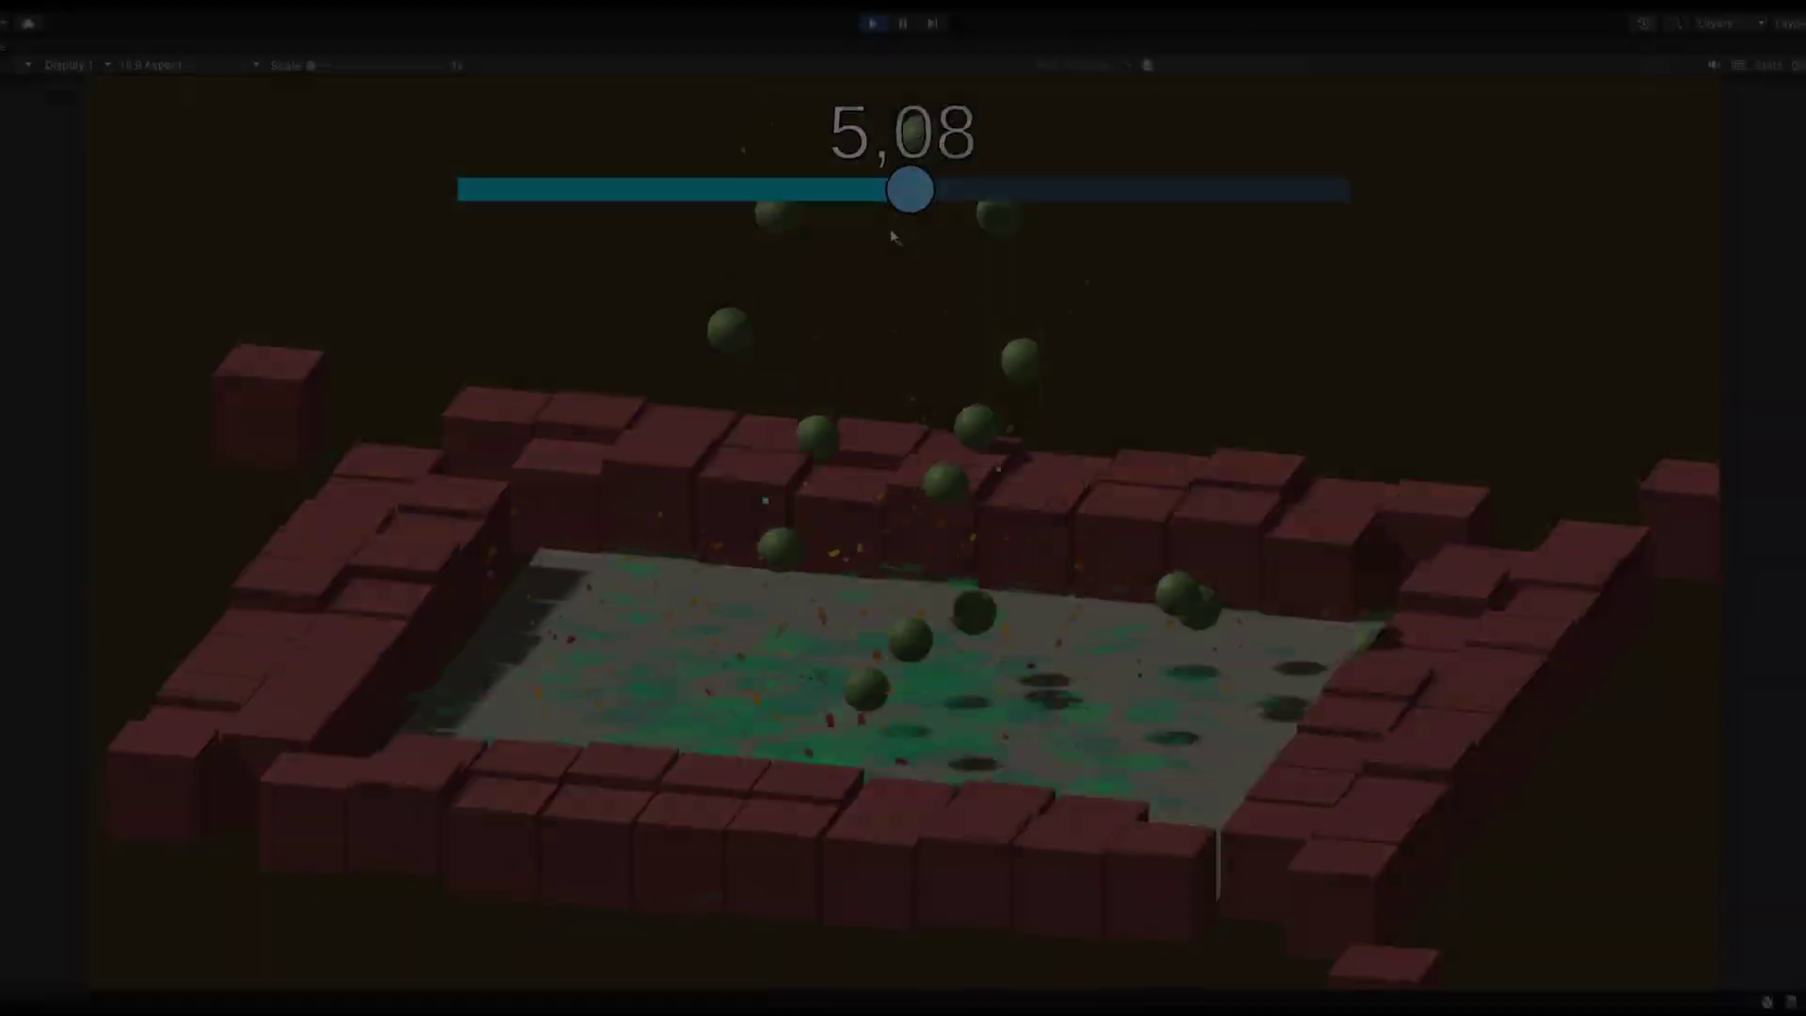
left_click_drag(903, 202, 469, 454)
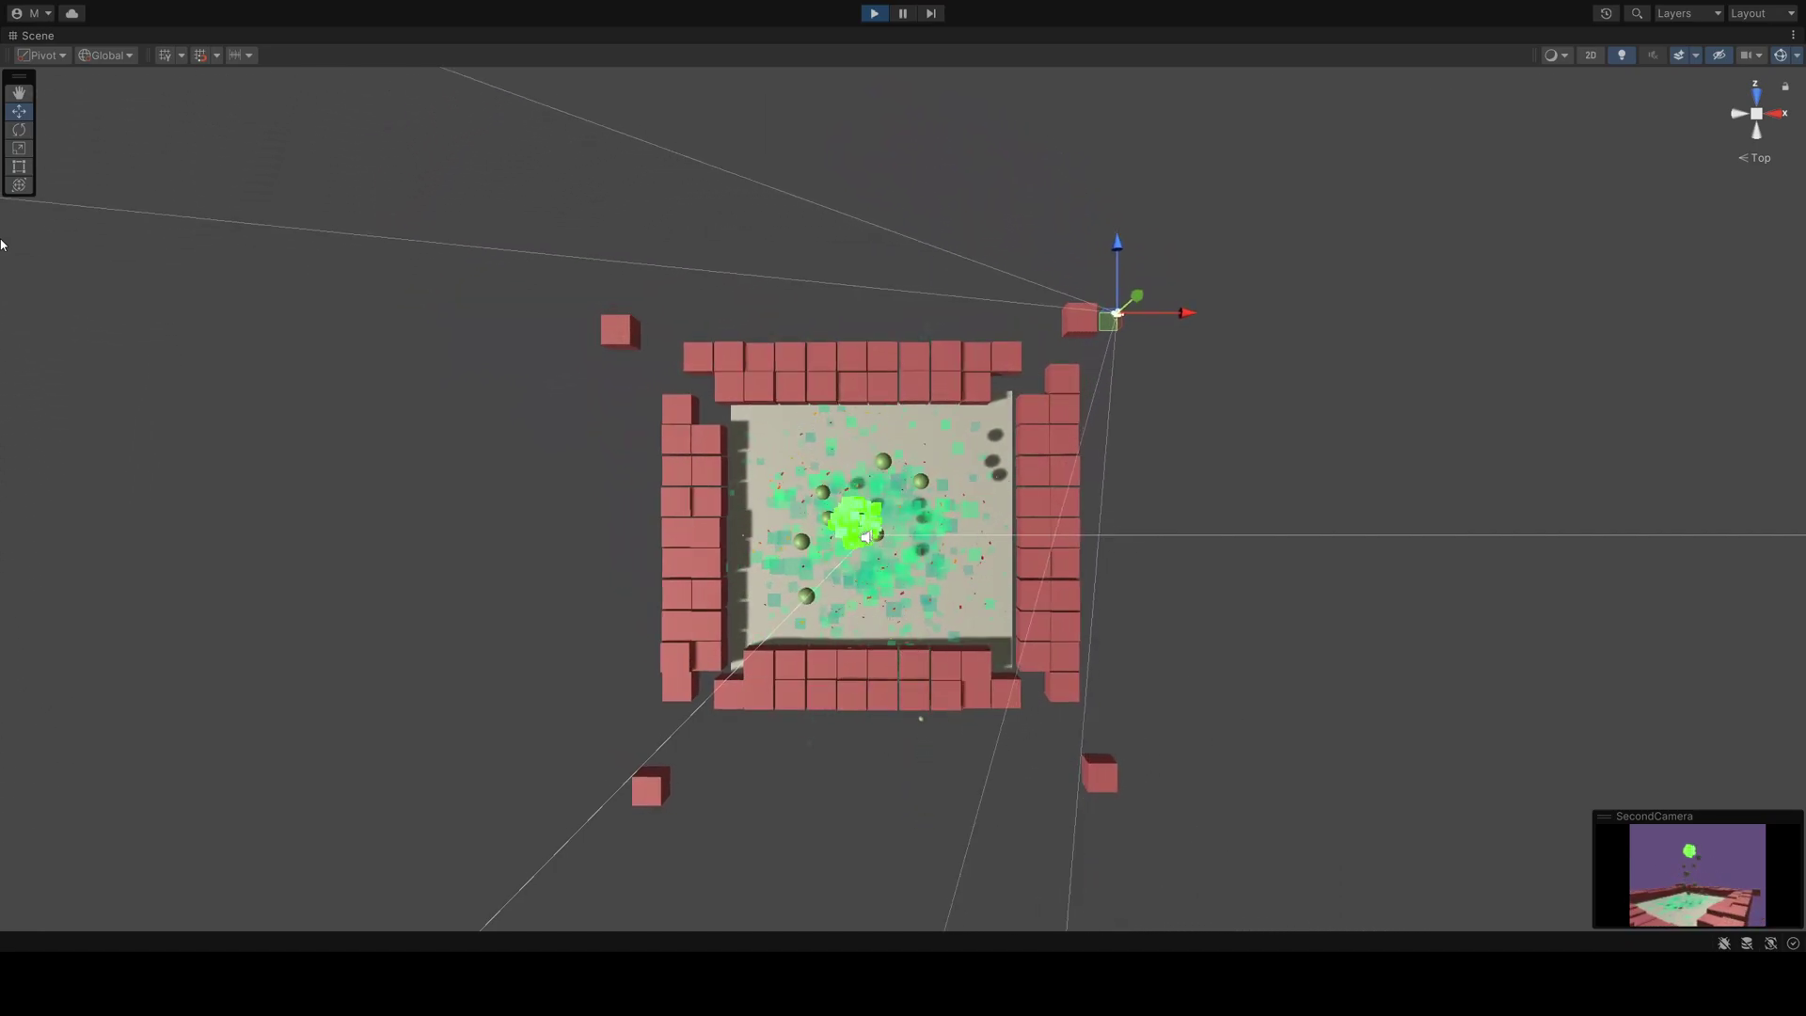
Show the running Game view and slow its time scale from 1 to nearly 0
key("ctrl+2")
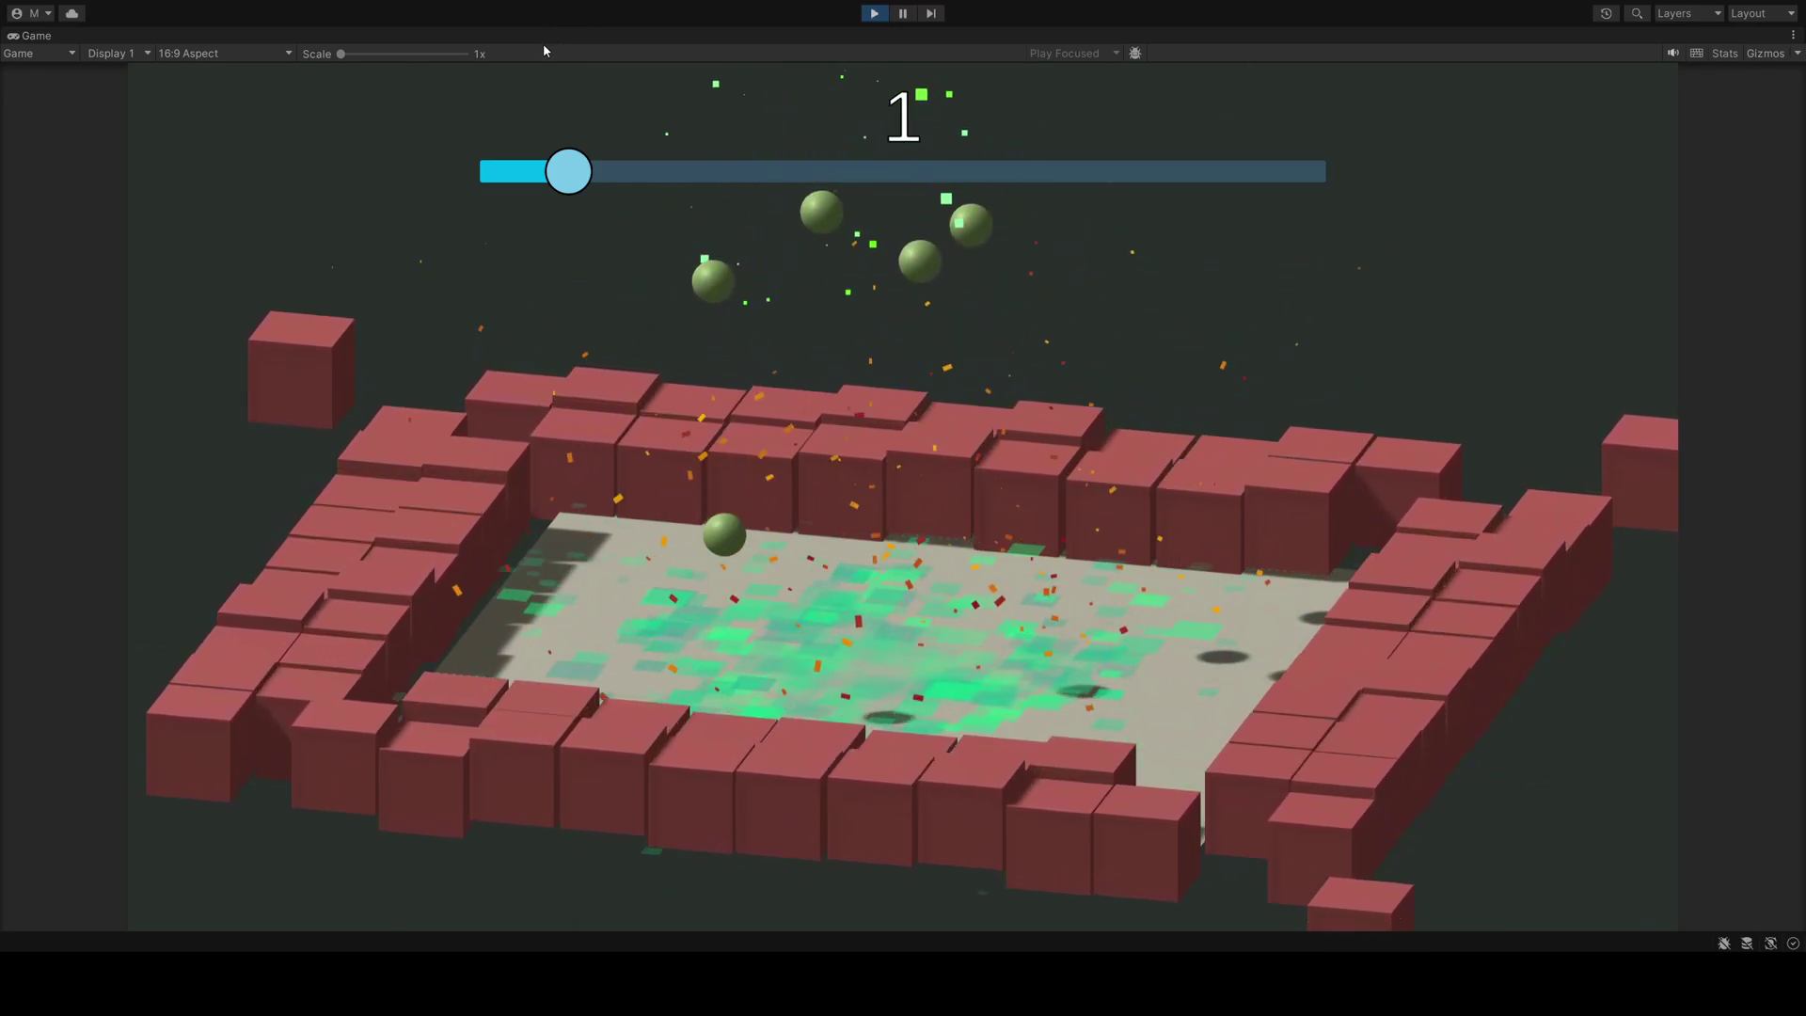
left_click_drag(553, 178, 511, 183)
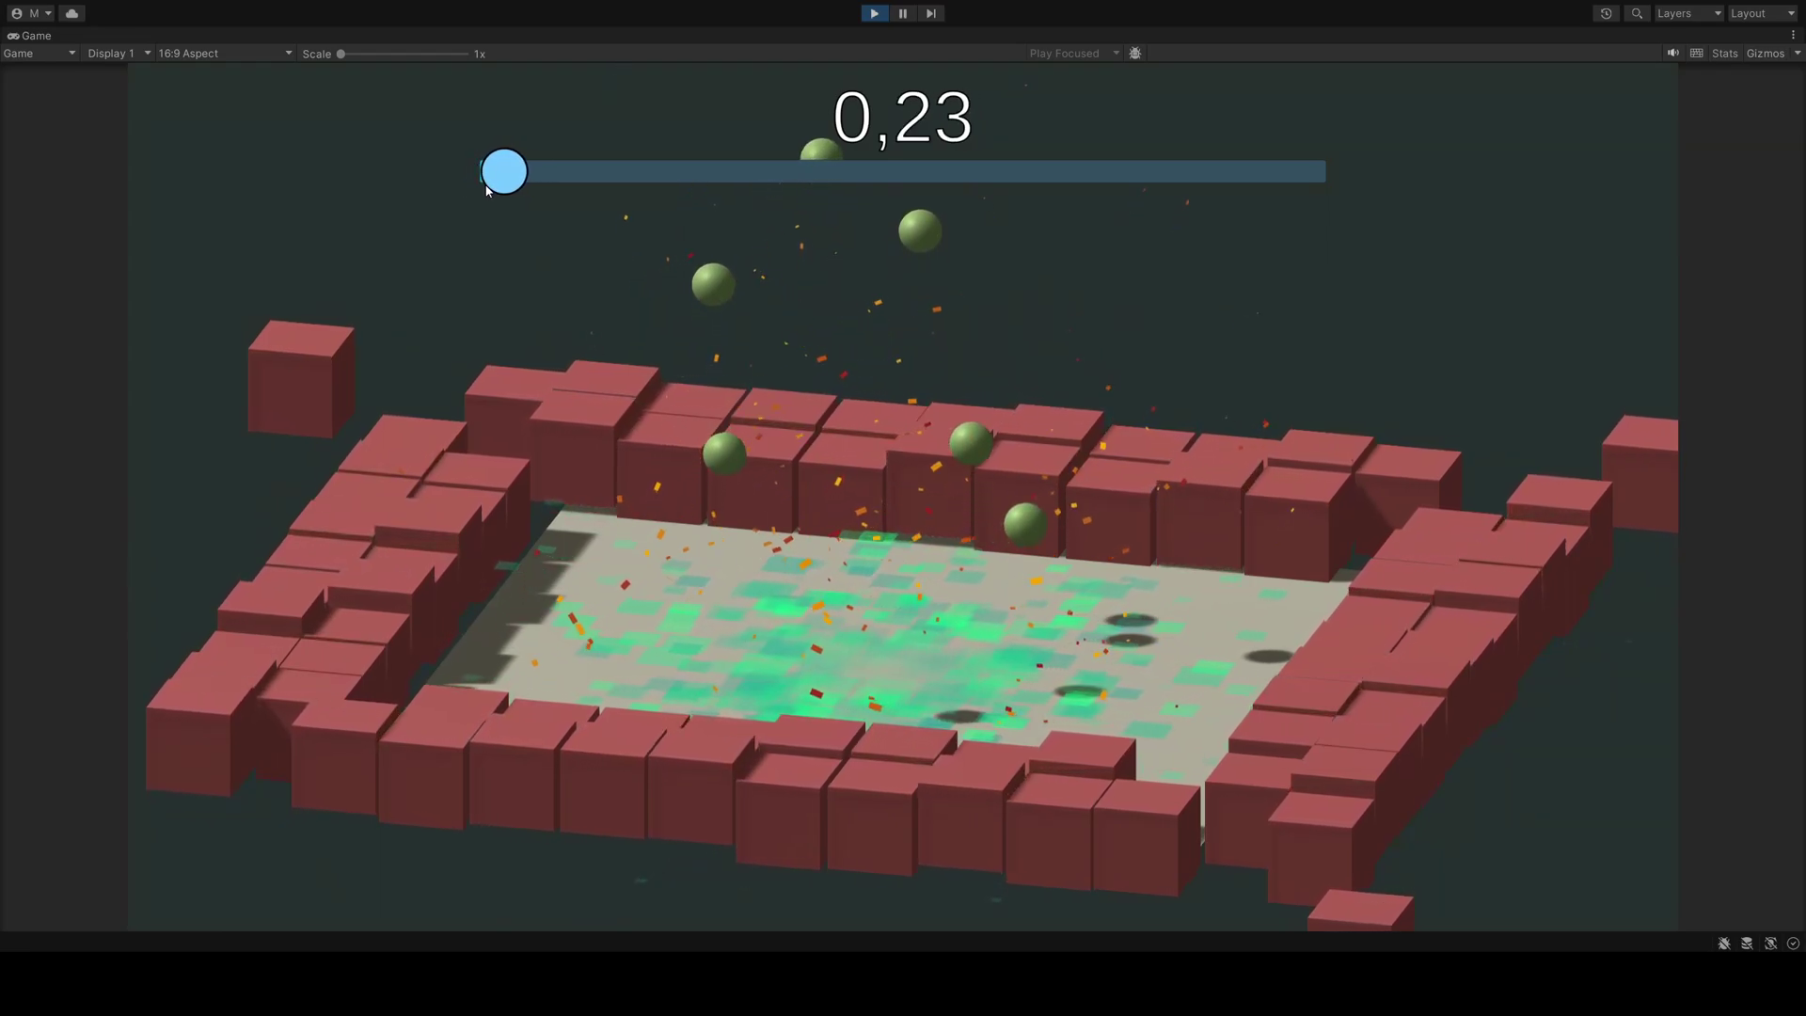
left_click_drag(558, 191, 481, 196)
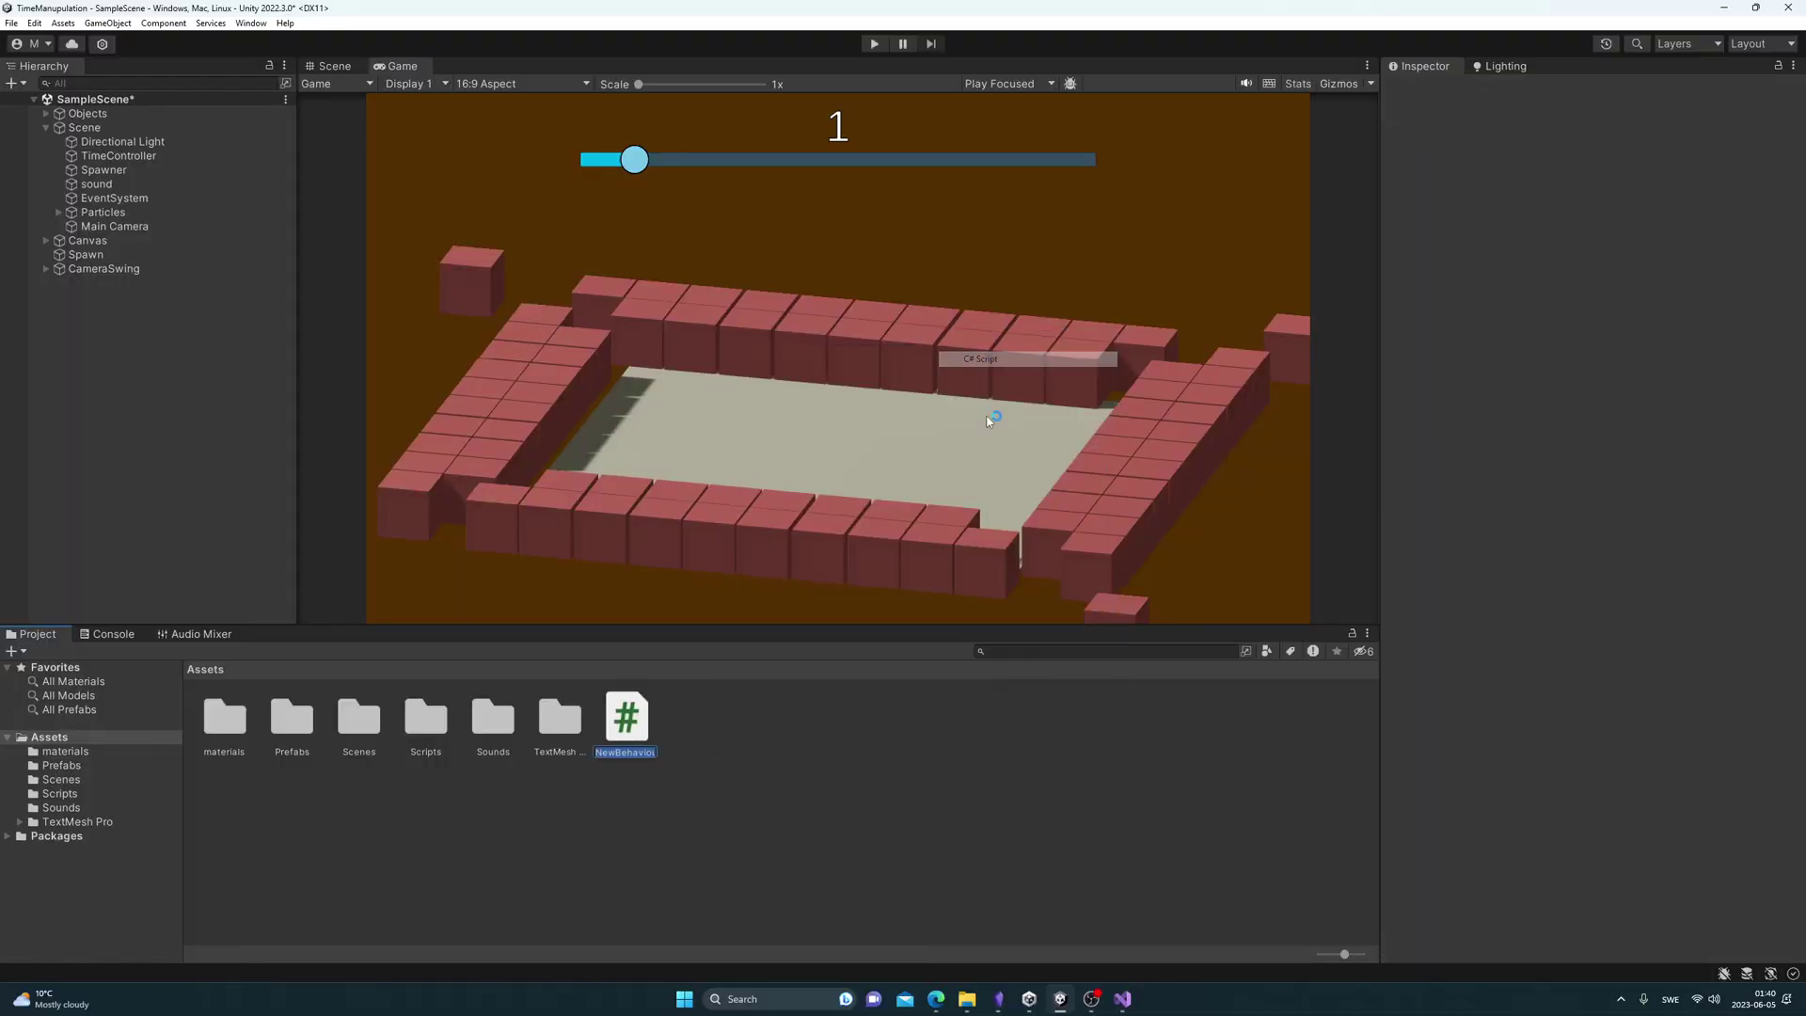
Name the new C# script TimeControl
type("TimeControl")
key("Return")
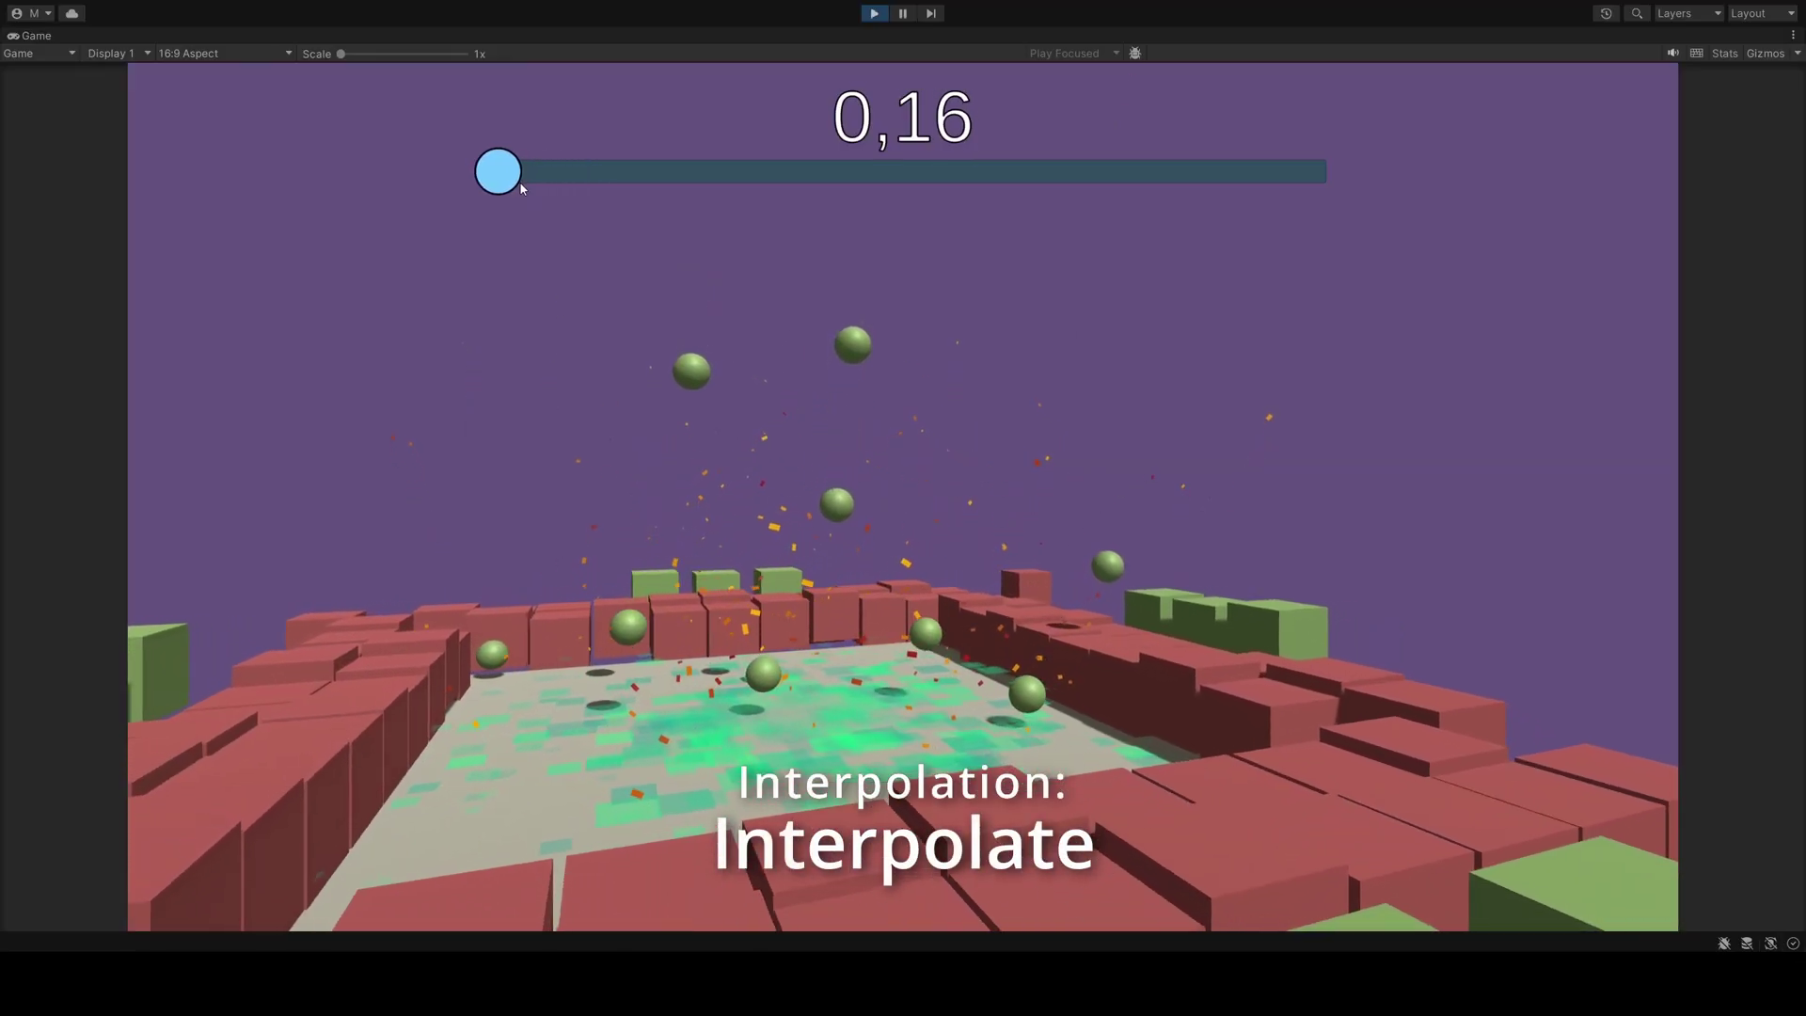
Compare the spheres' slow-motion movement under different Rigidbody interpolation modes by varying the time scale between low values and 1
left_click_drag(521, 188, 516, 181)
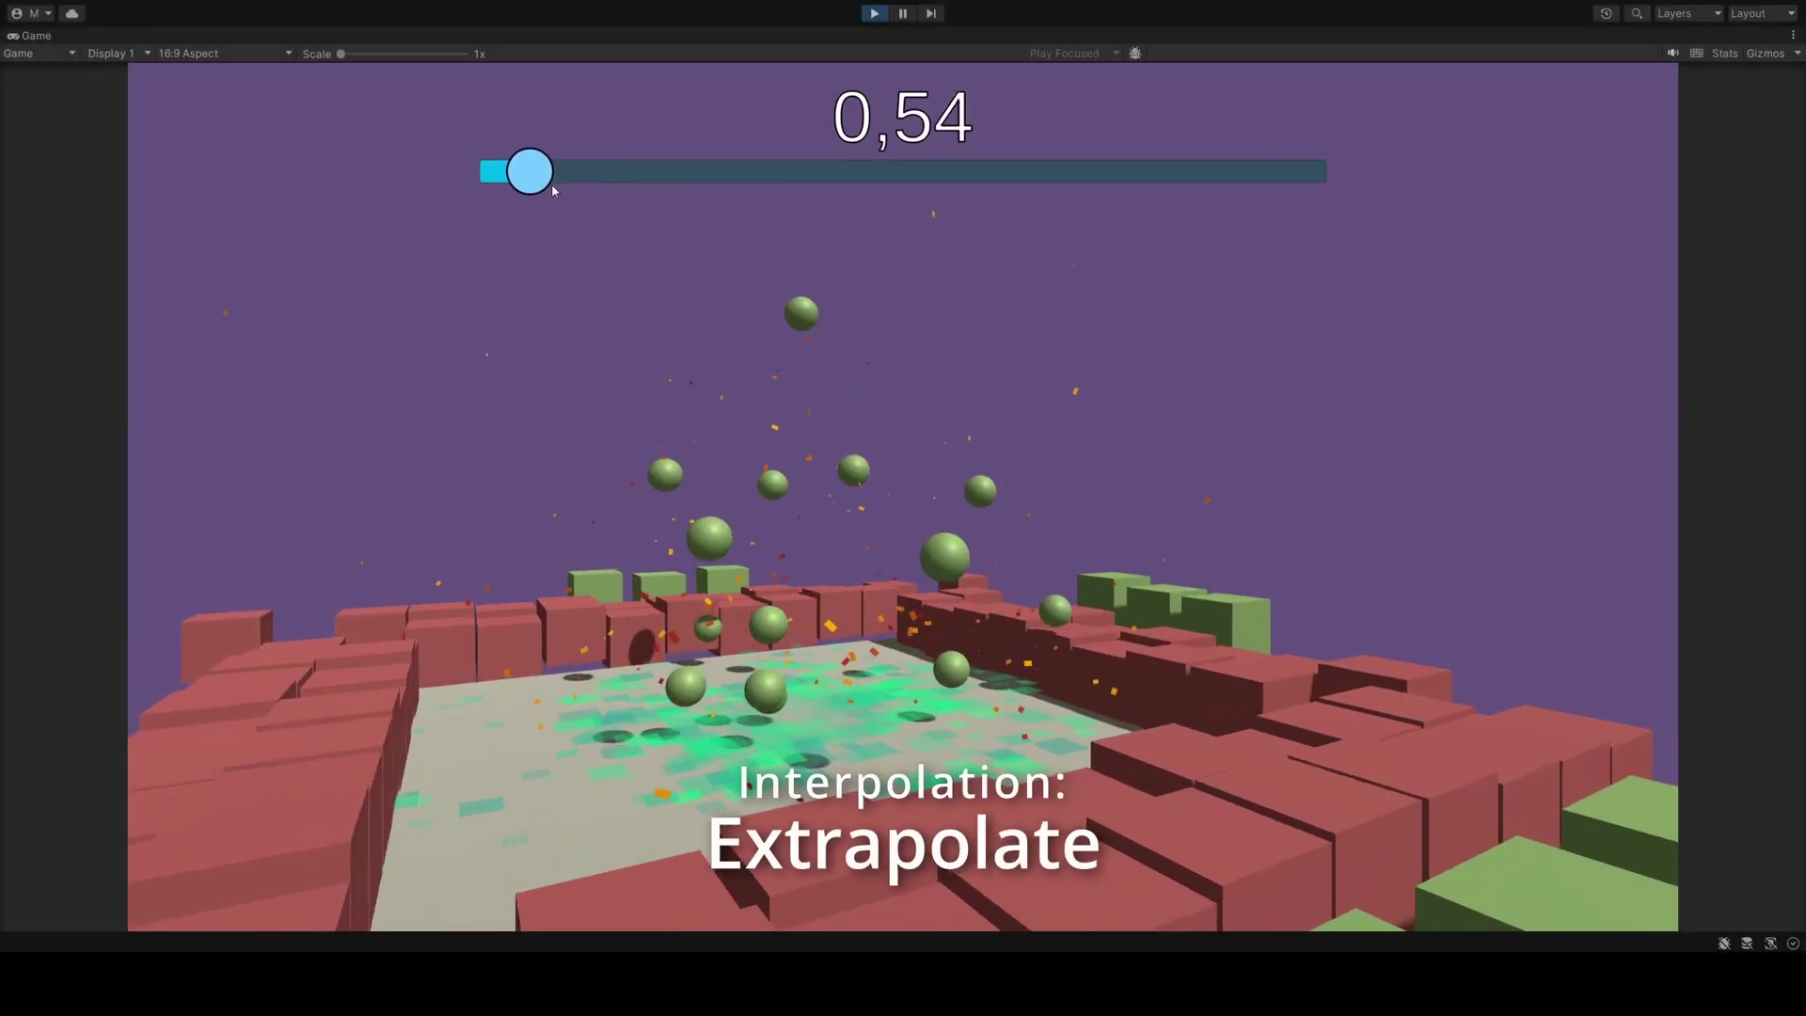
left_click_drag(518, 184, 515, 185)
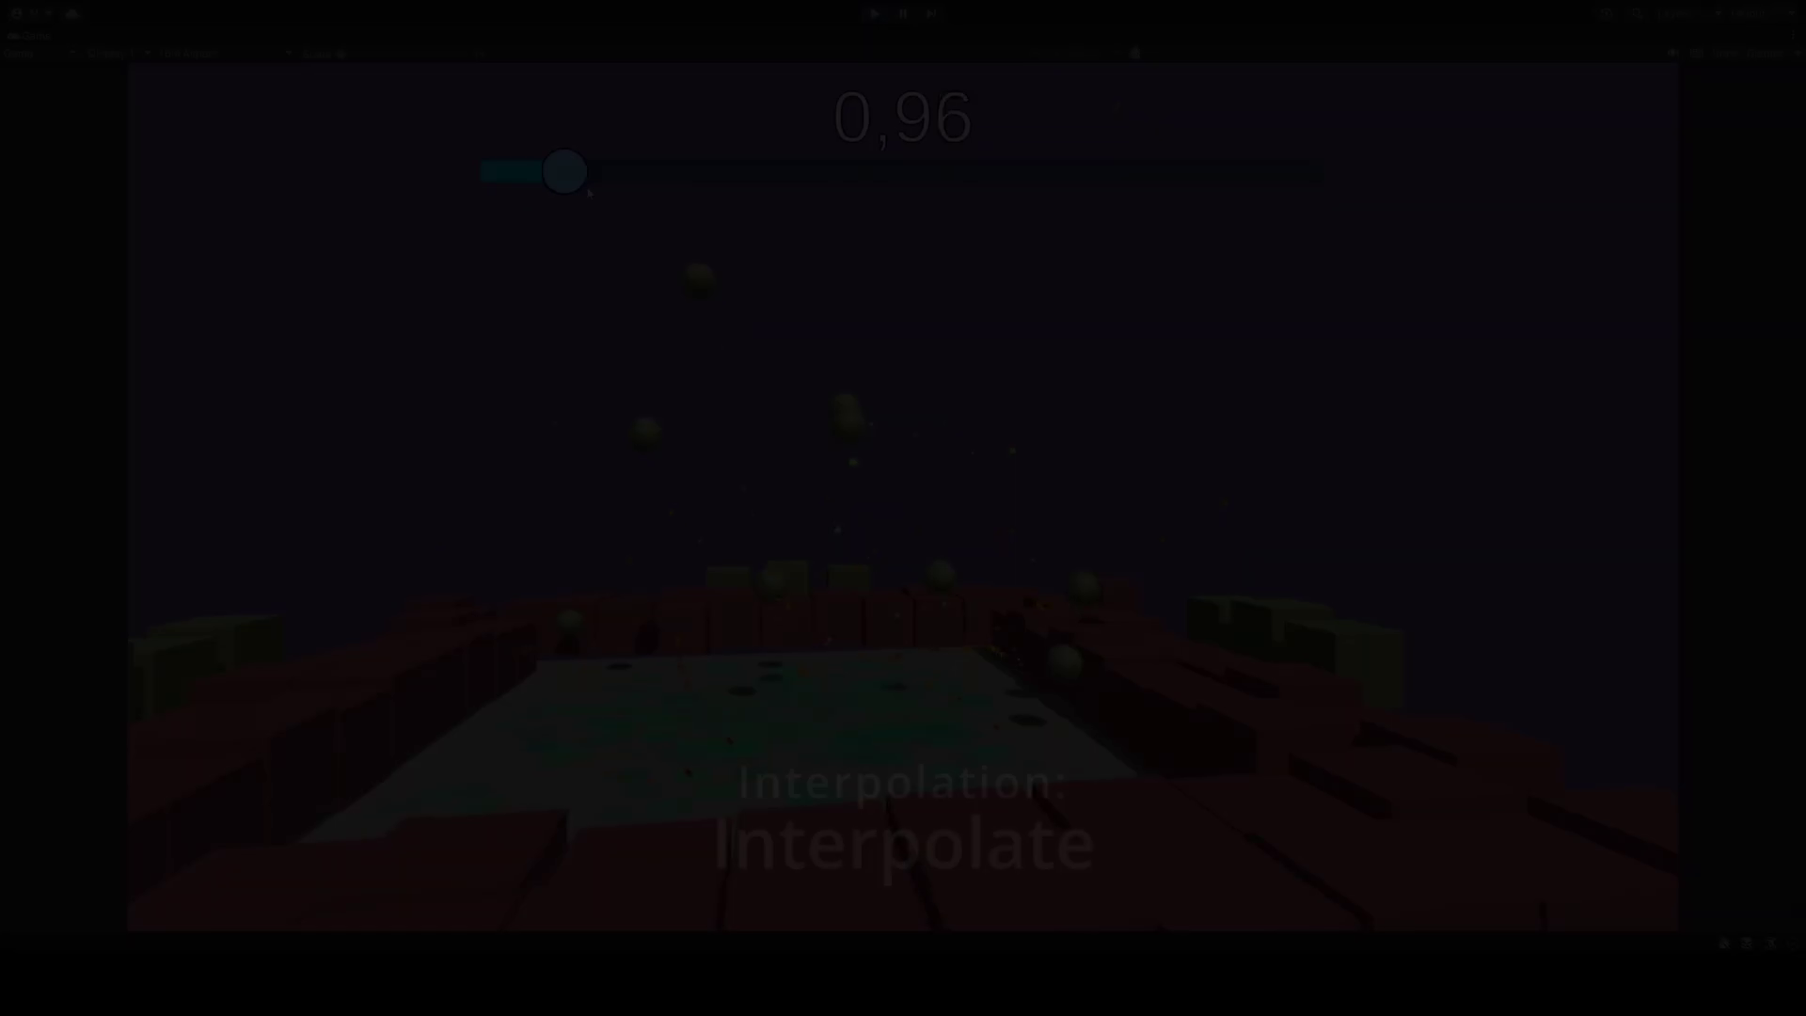
left_click_drag(589, 192, 515, 185)
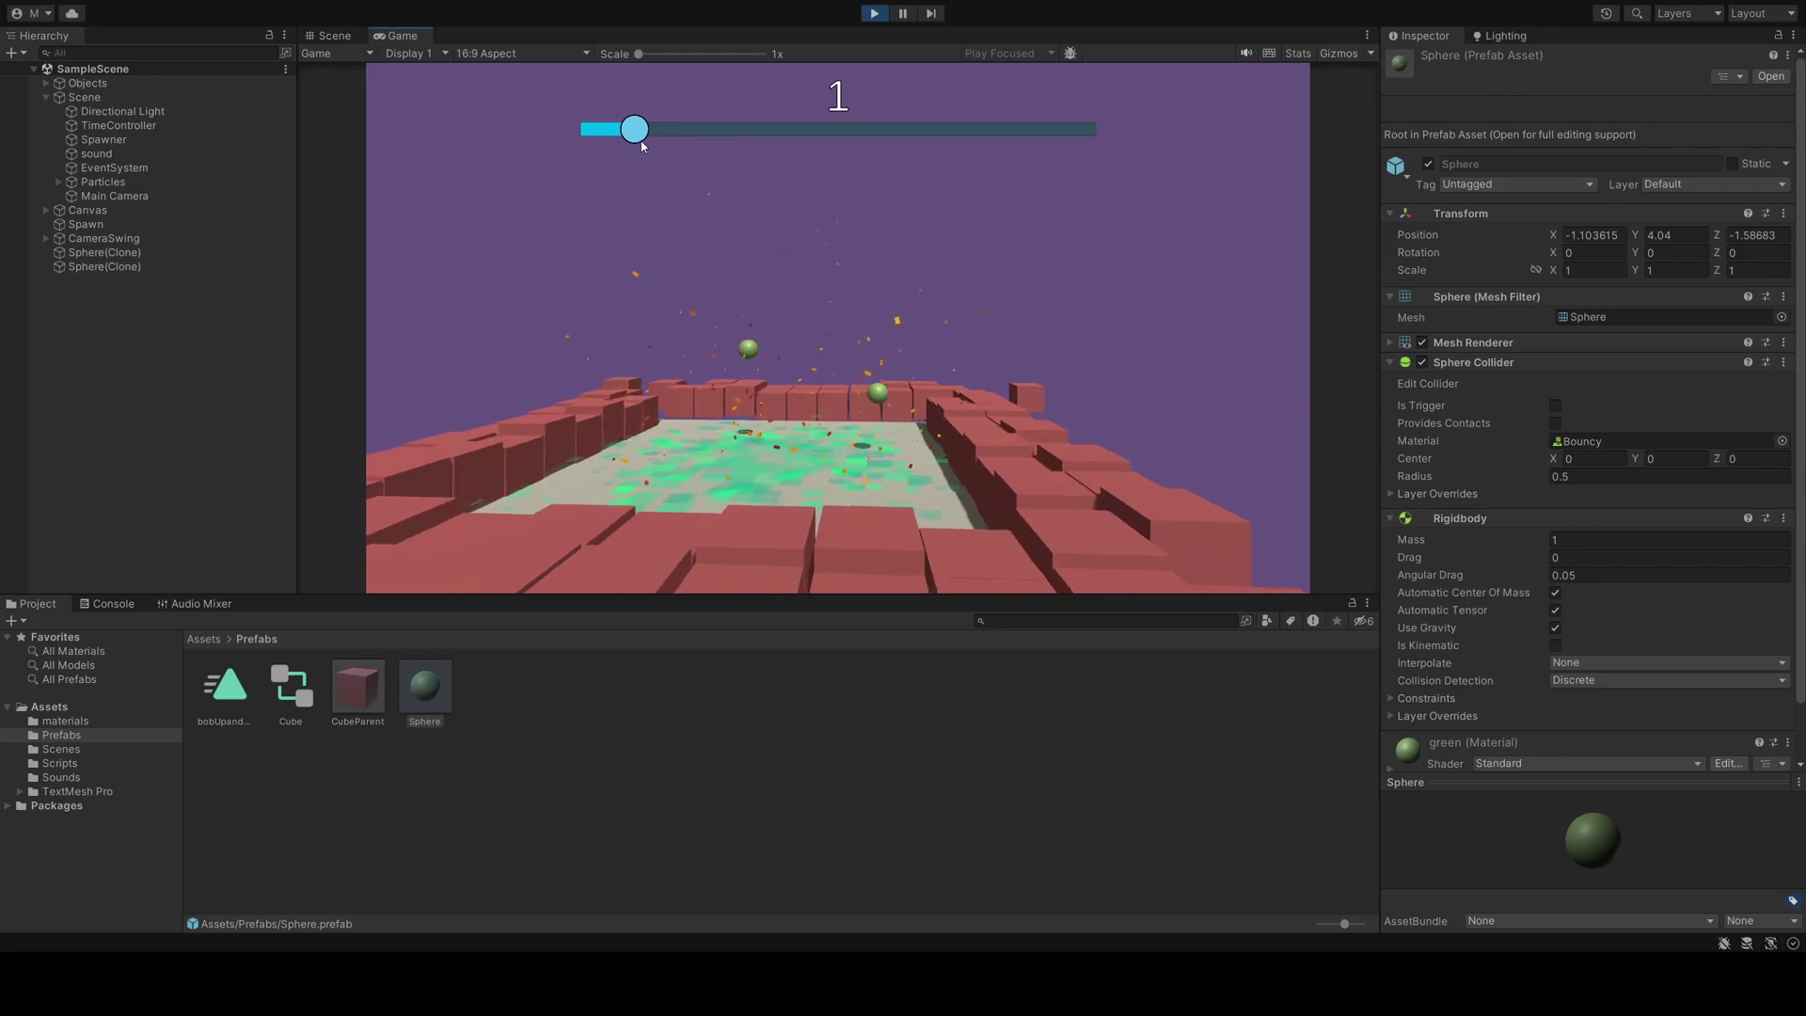
mouse_move(633, 132)
left_mouse_down()
mouse_move(1080, 139)
mouse_move(644, 140)
left_mouse_up()
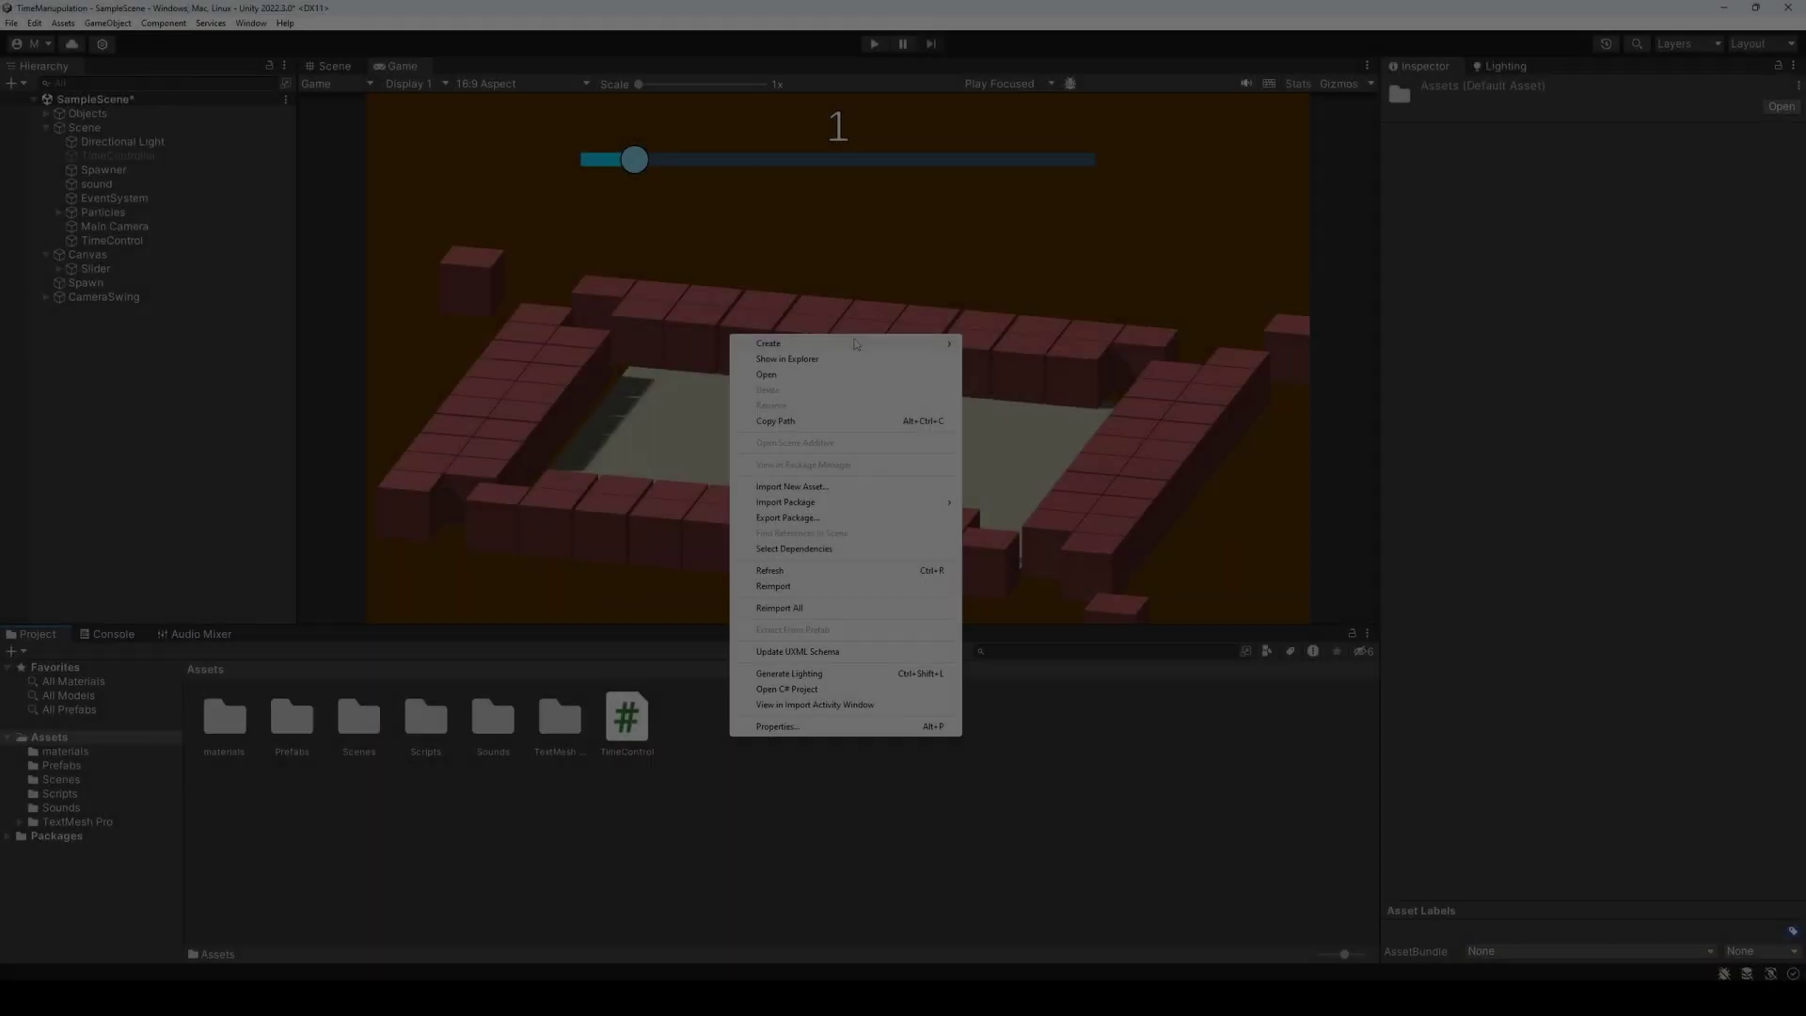
Create an Audio Mixer asset in the Assets folder
mouse_move(922, 345)
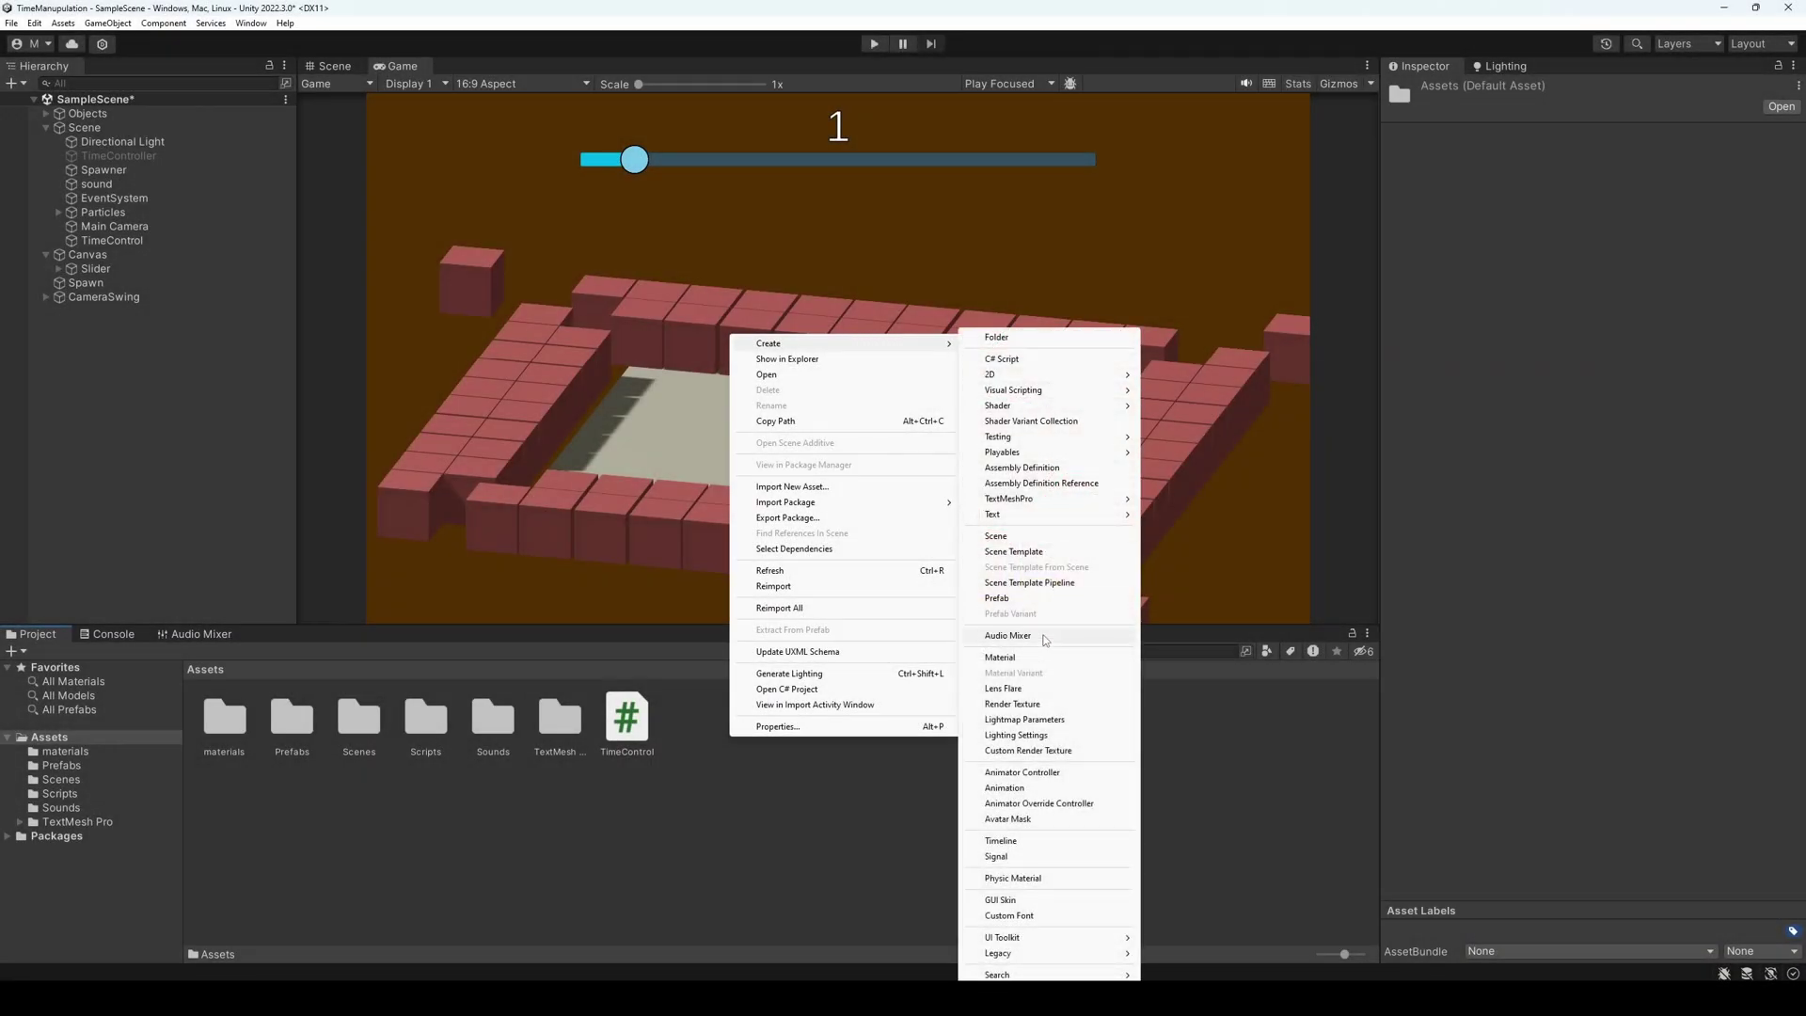
left_click(1008, 636)
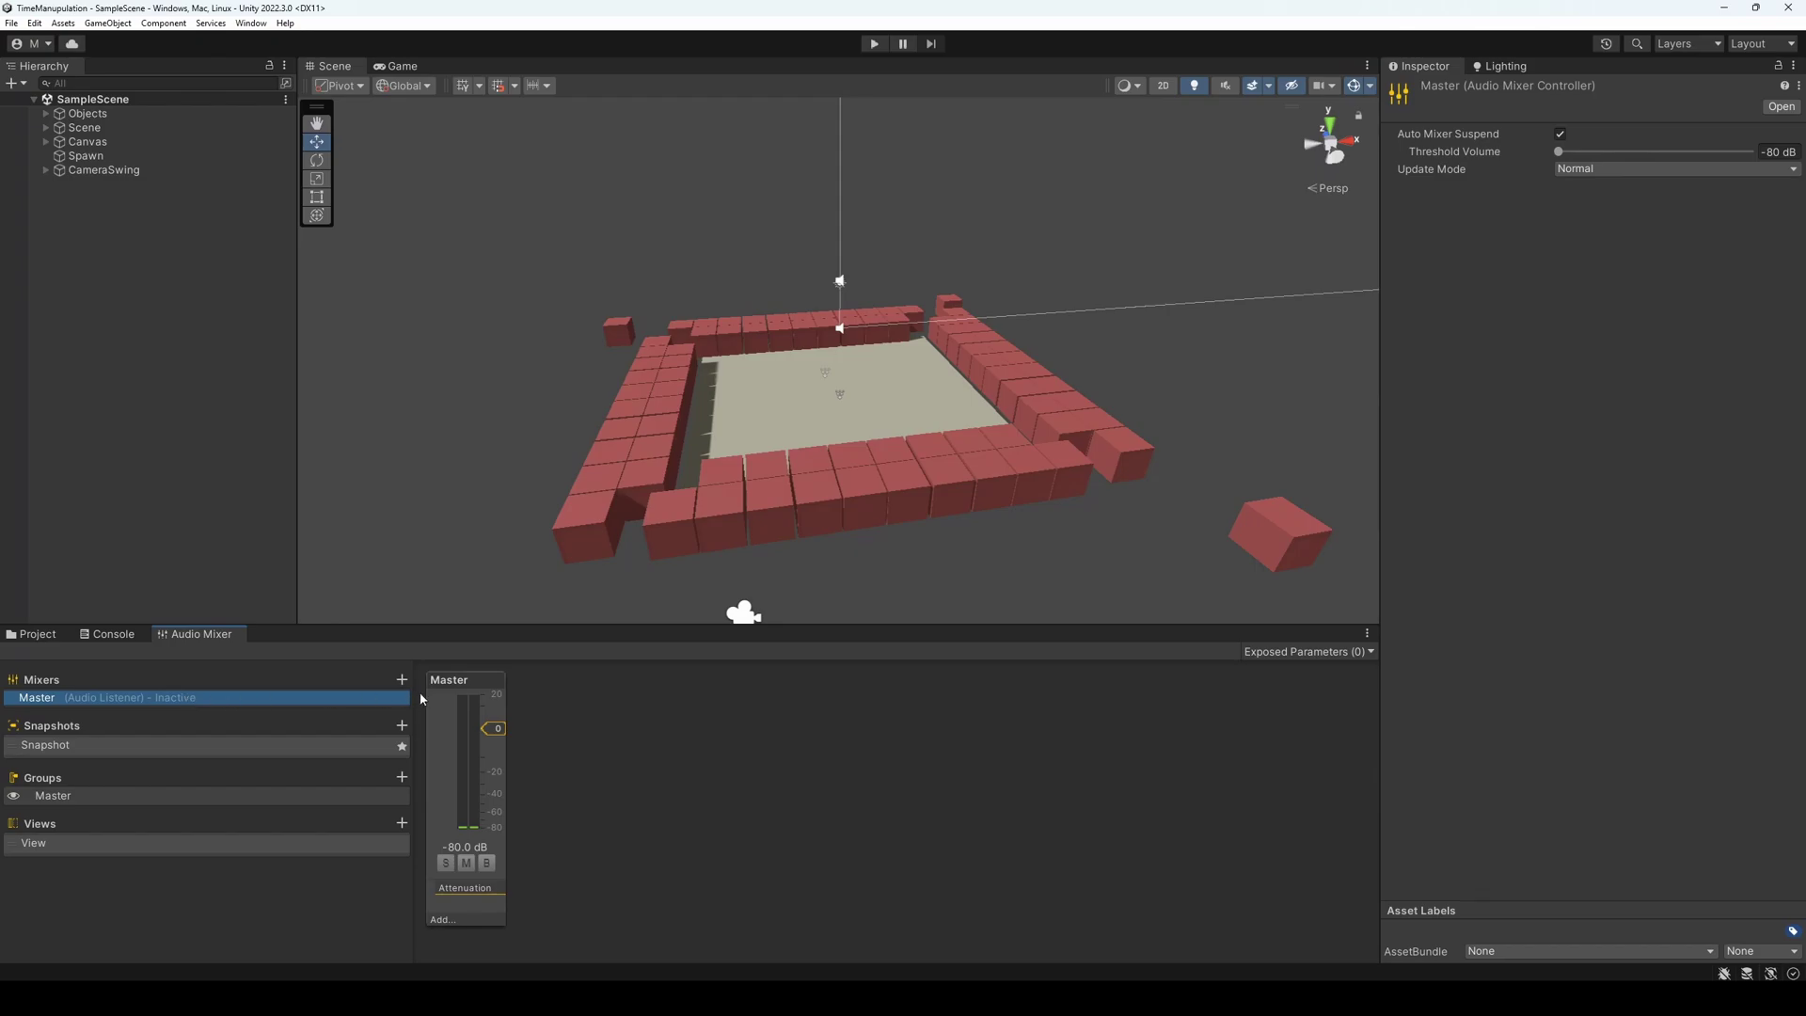
Expose the pitch of the mixer's Master group to scripts and open the mixer's exposed parameters
left_click(454, 693)
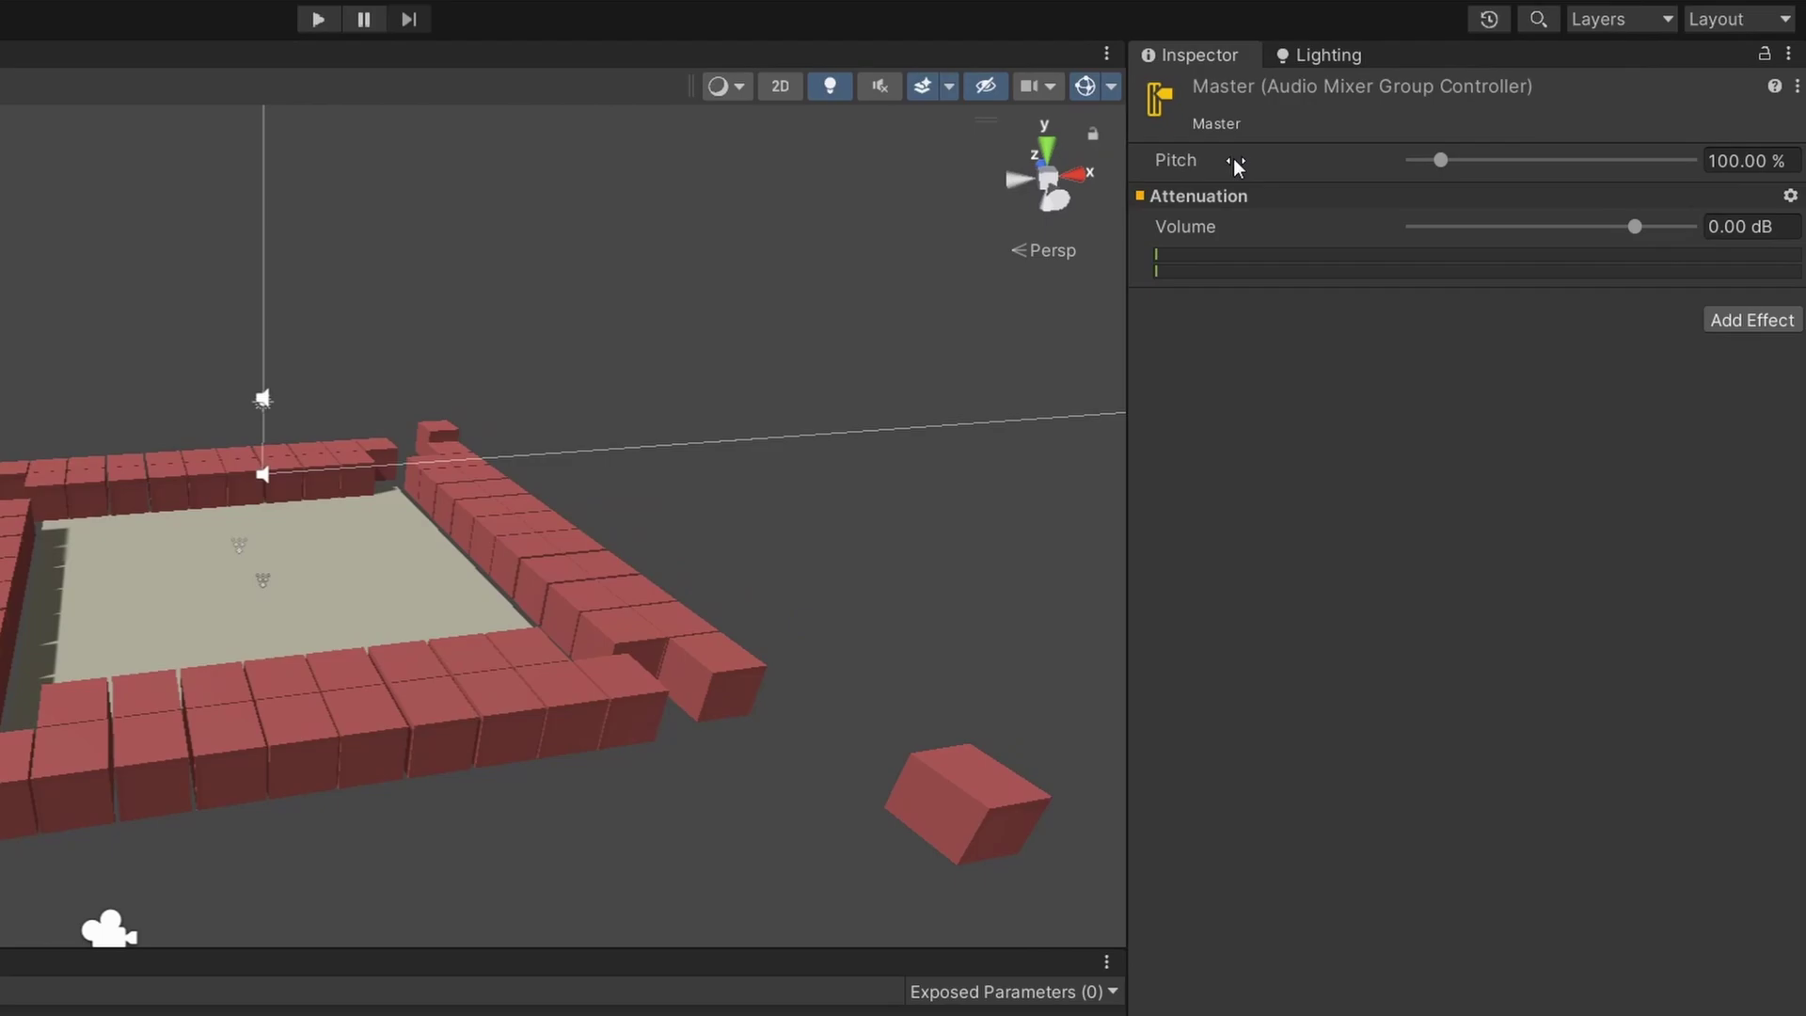
right_click(1233, 158)
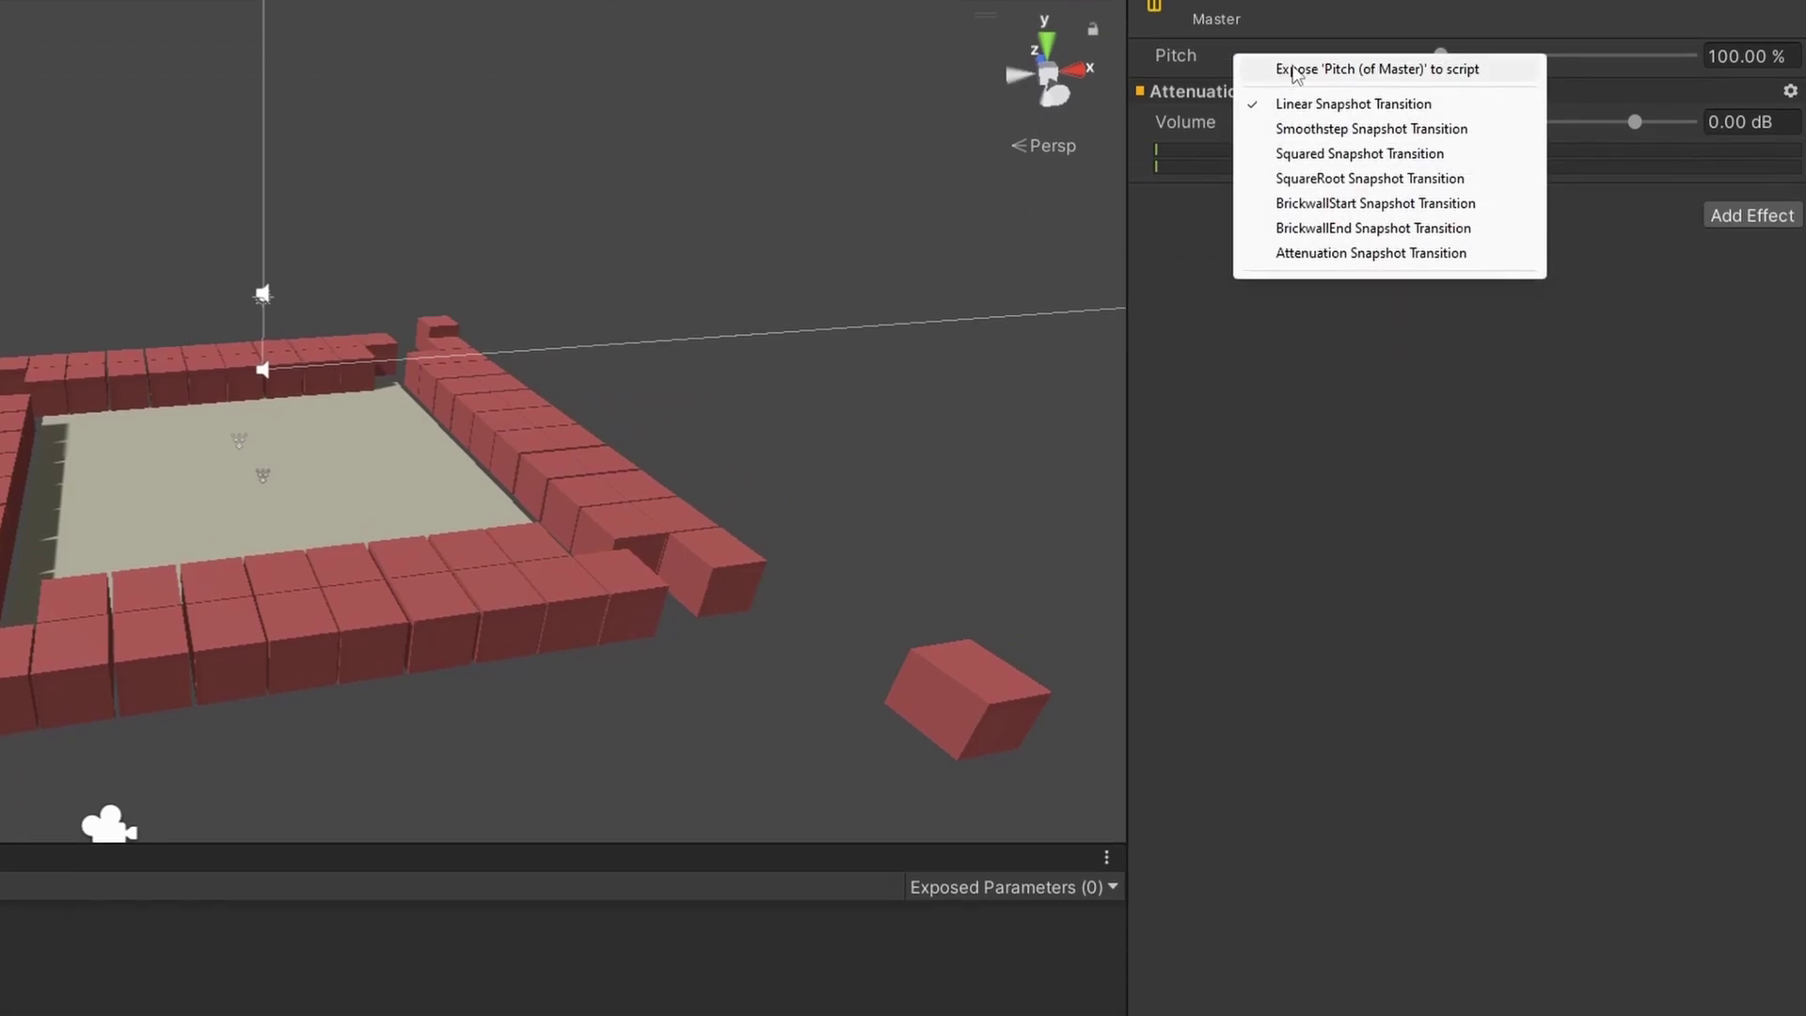
left_click(1296, 70)
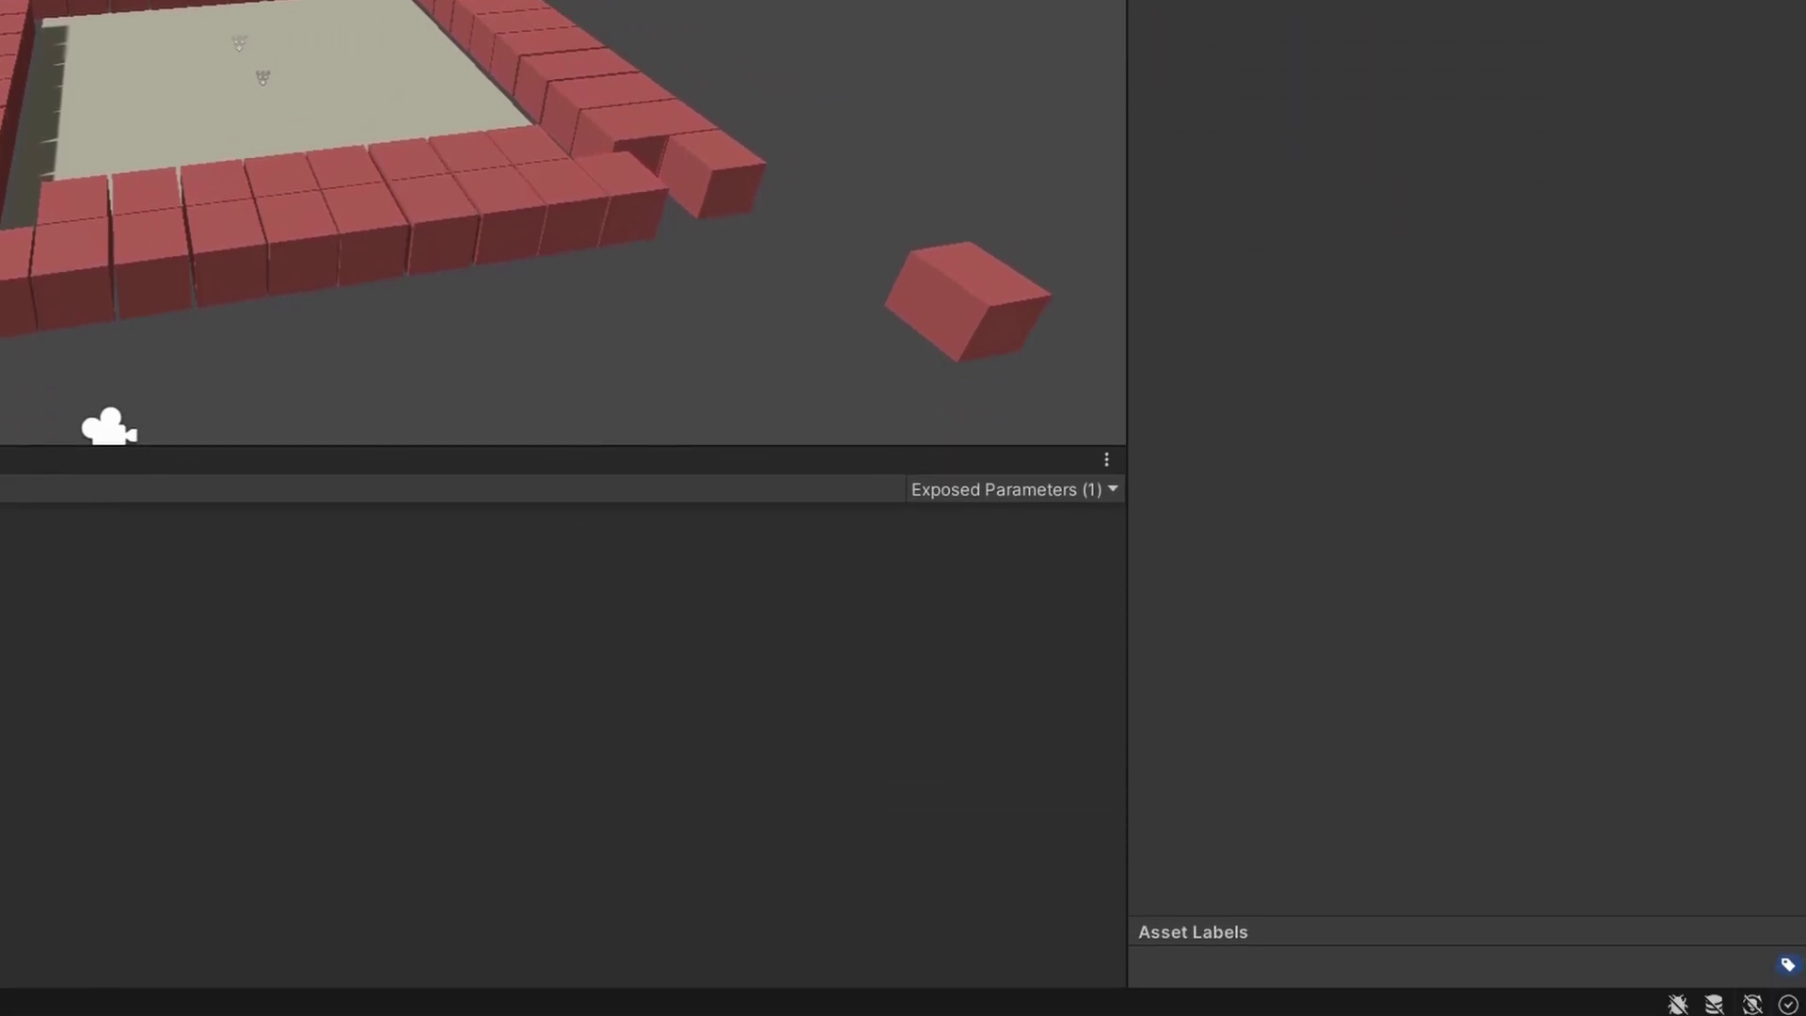
left_click(1112, 491)
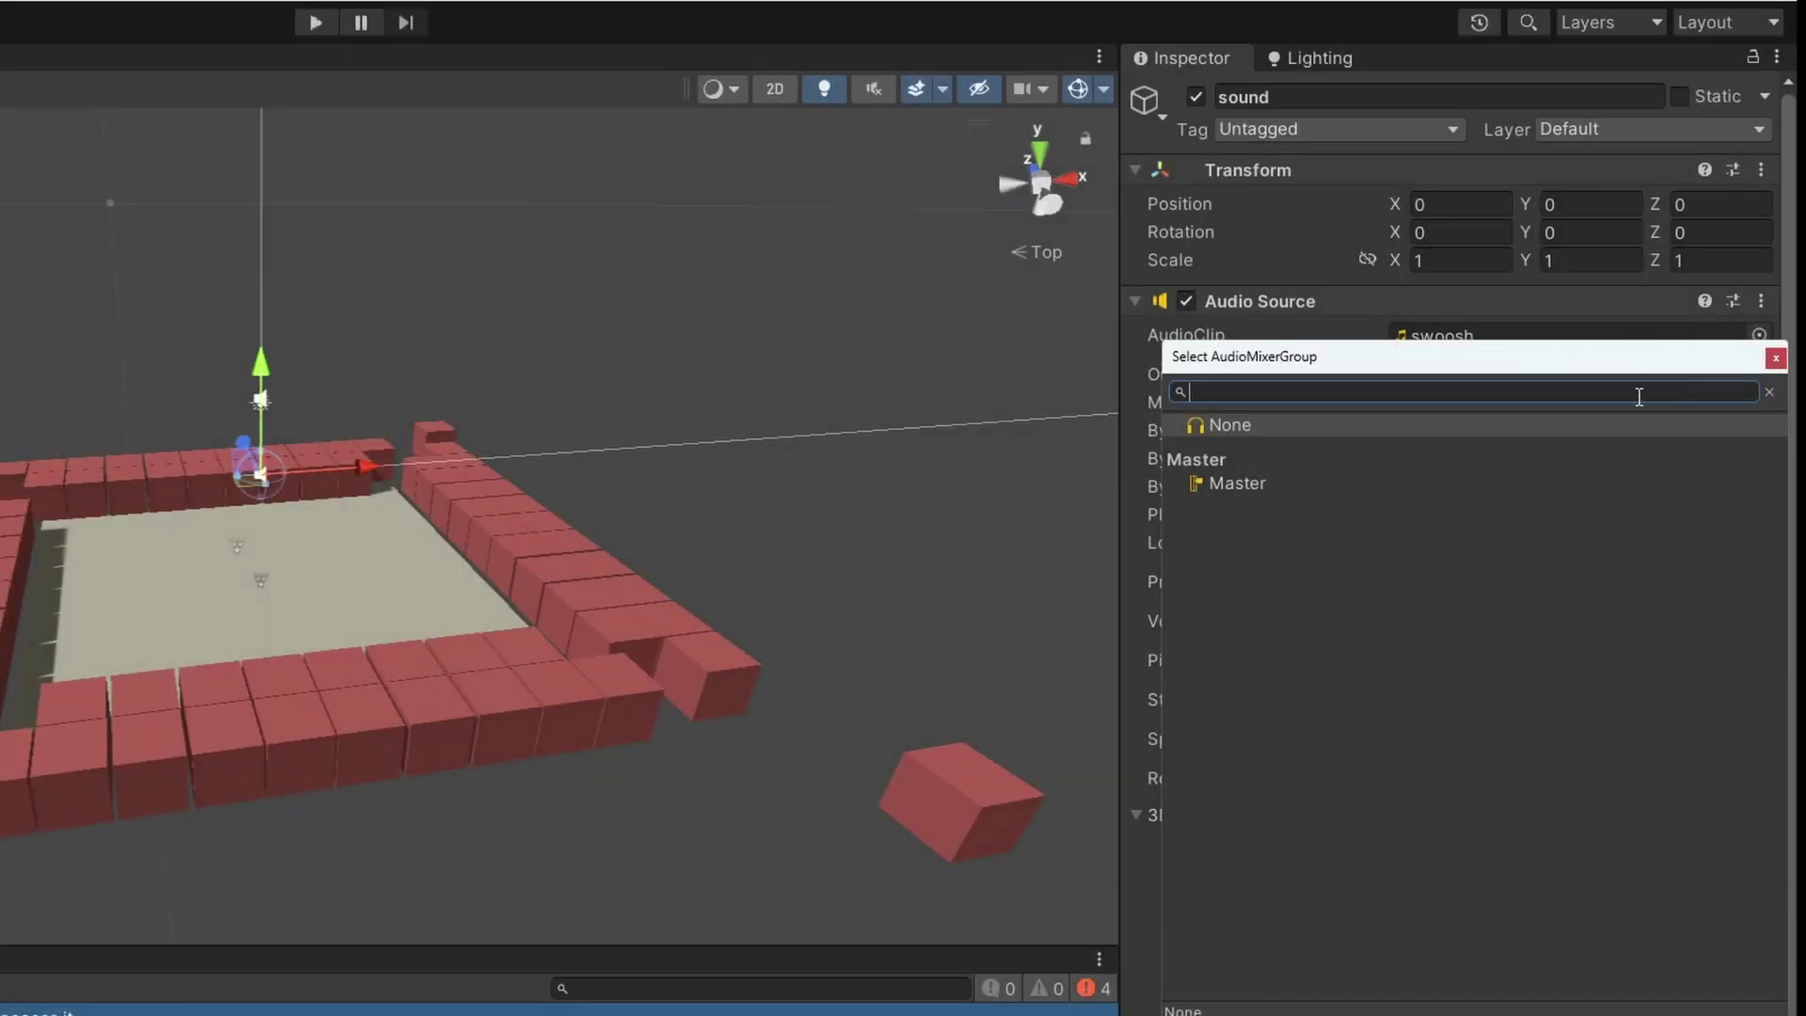
Set the sound object's Audio Source output to the mixer's Master group
double_click(1262, 483)
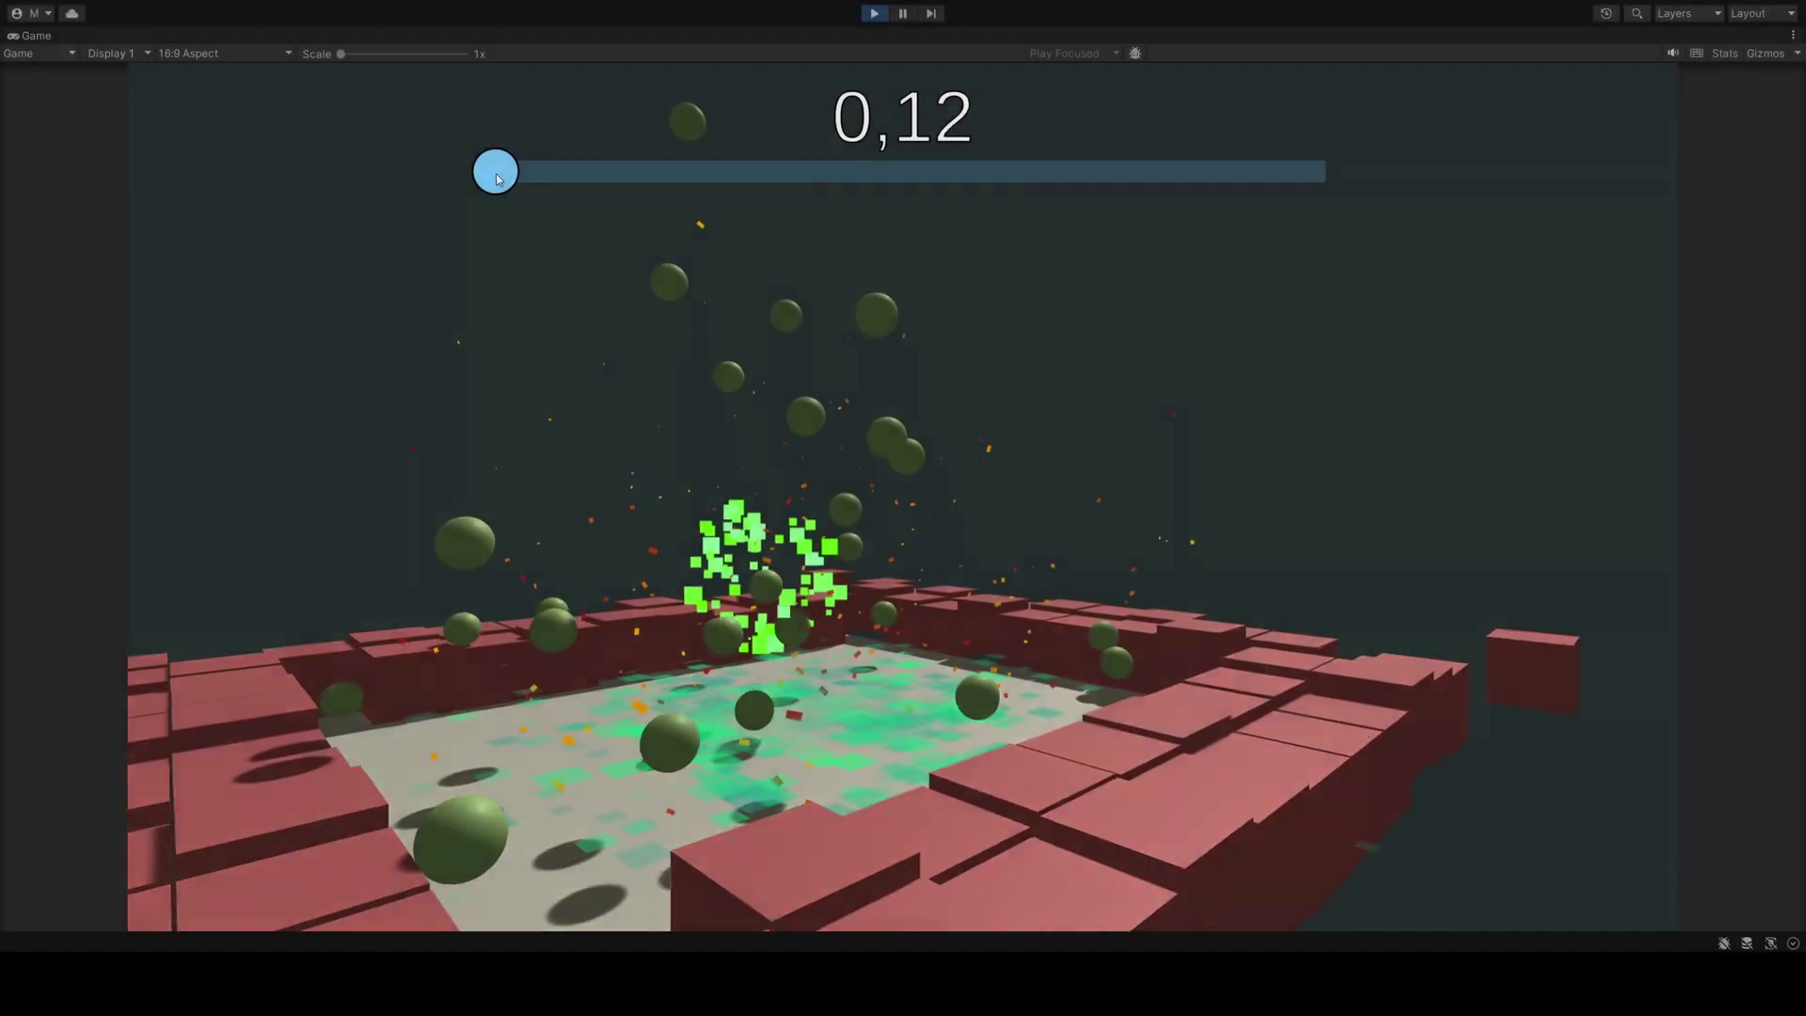
Adjust the running game's time scale from 0,12, and examine the green cubes around the arena in the Scene view
left_click_drag(498, 178, 582, 185)
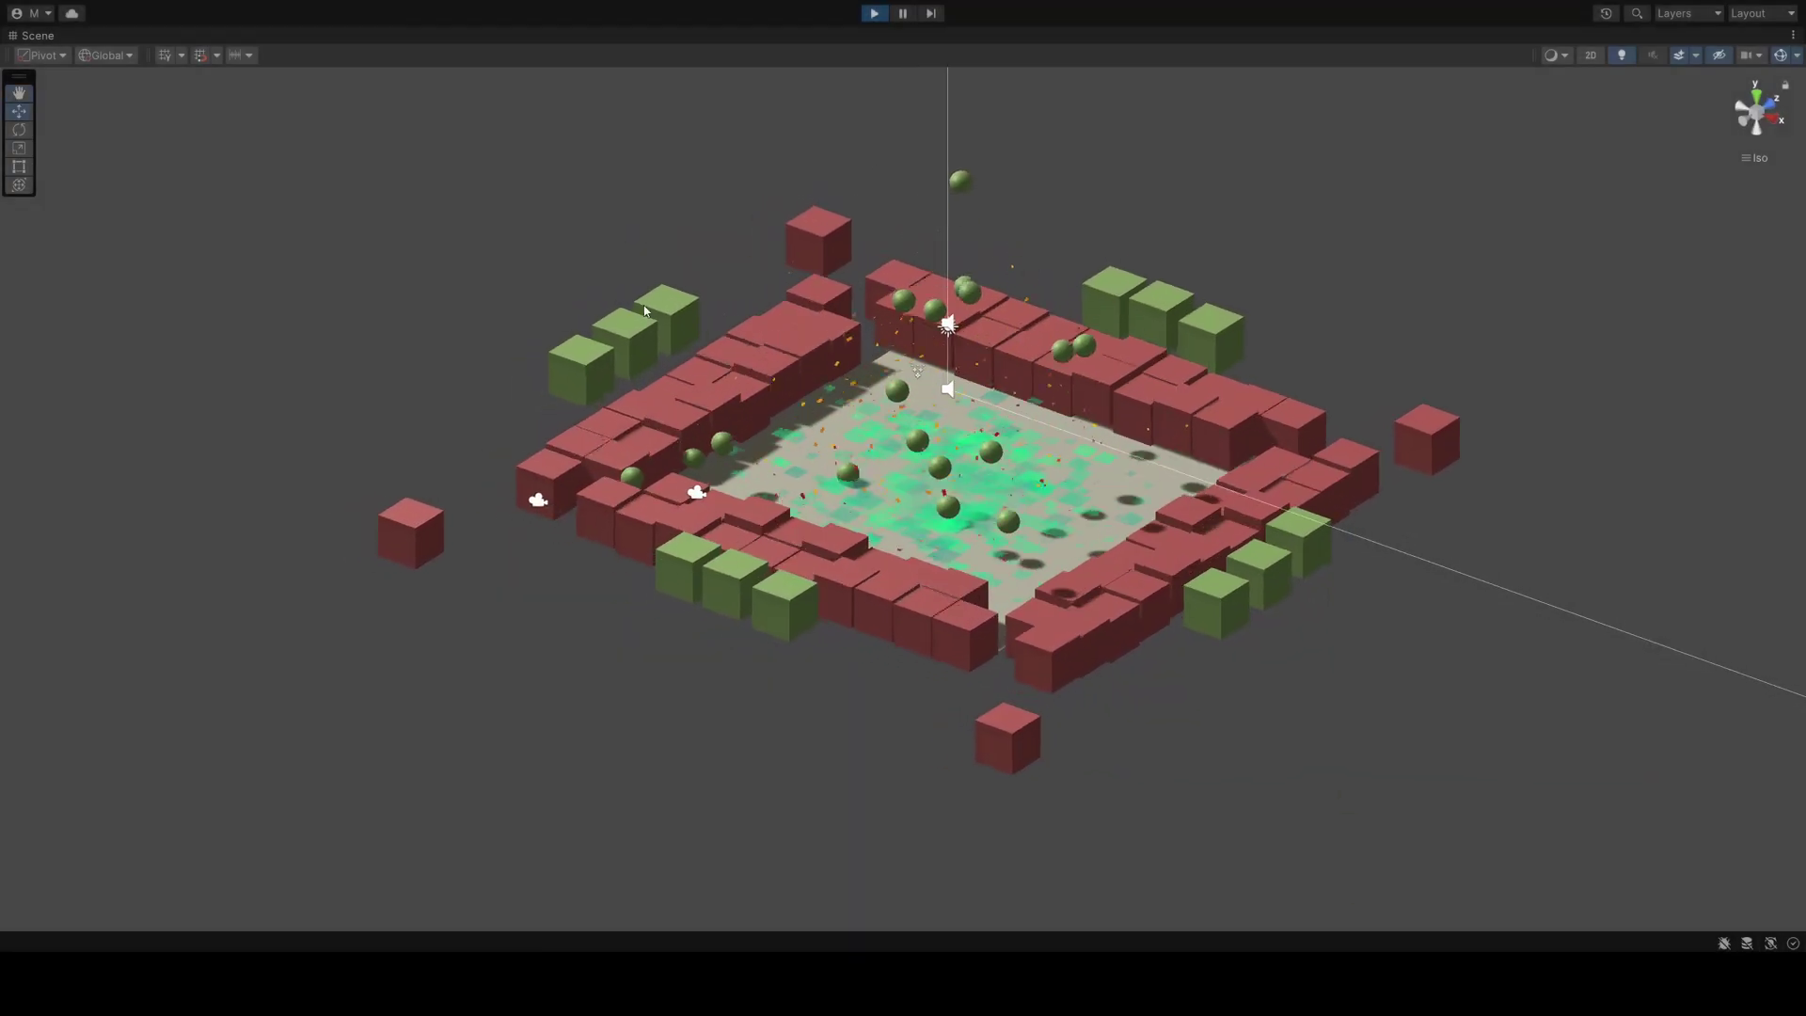
key("f")
right_click_drag(517, 251, 1317, 461, "alt")
left_click_drag(1317, 461, 1035, 405, "alt")
right_click_drag(1035, 405, 940, 376, "alt")
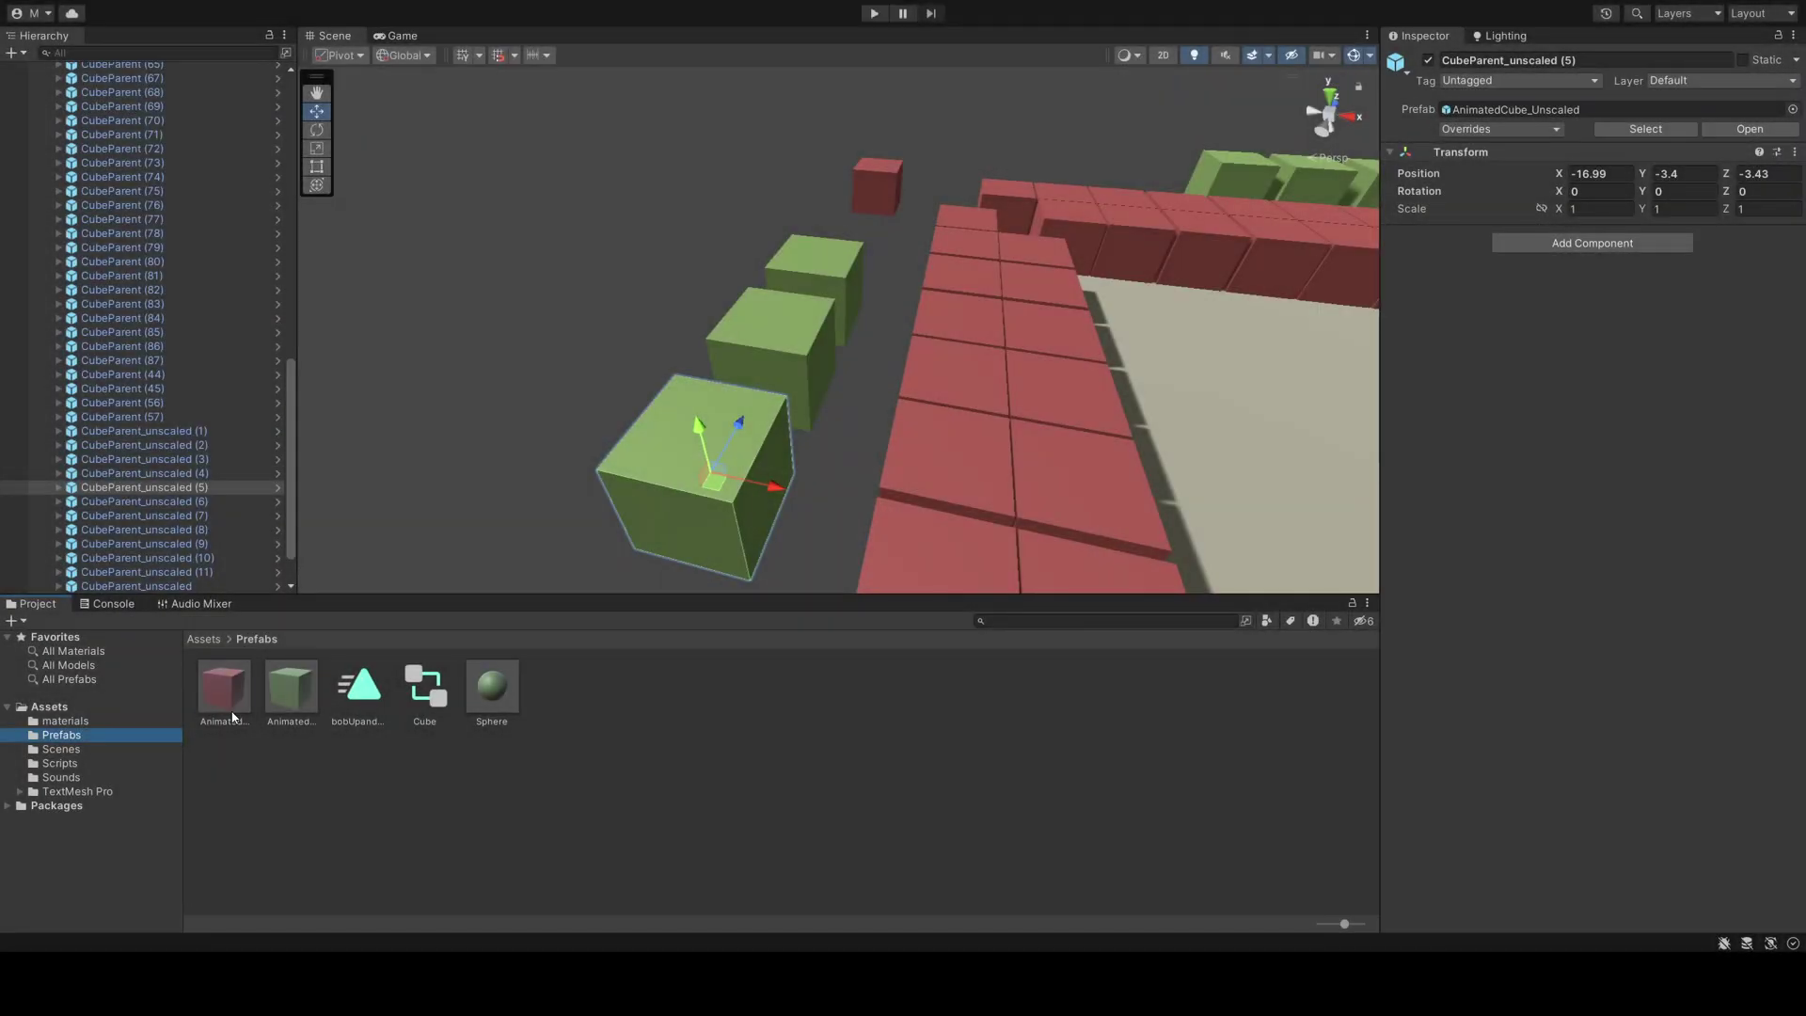
Inspect the animated cube prefabs and the Animator Update Mode of the Cube inside AnimatedCube_Unscaled
left_click(240, 717)
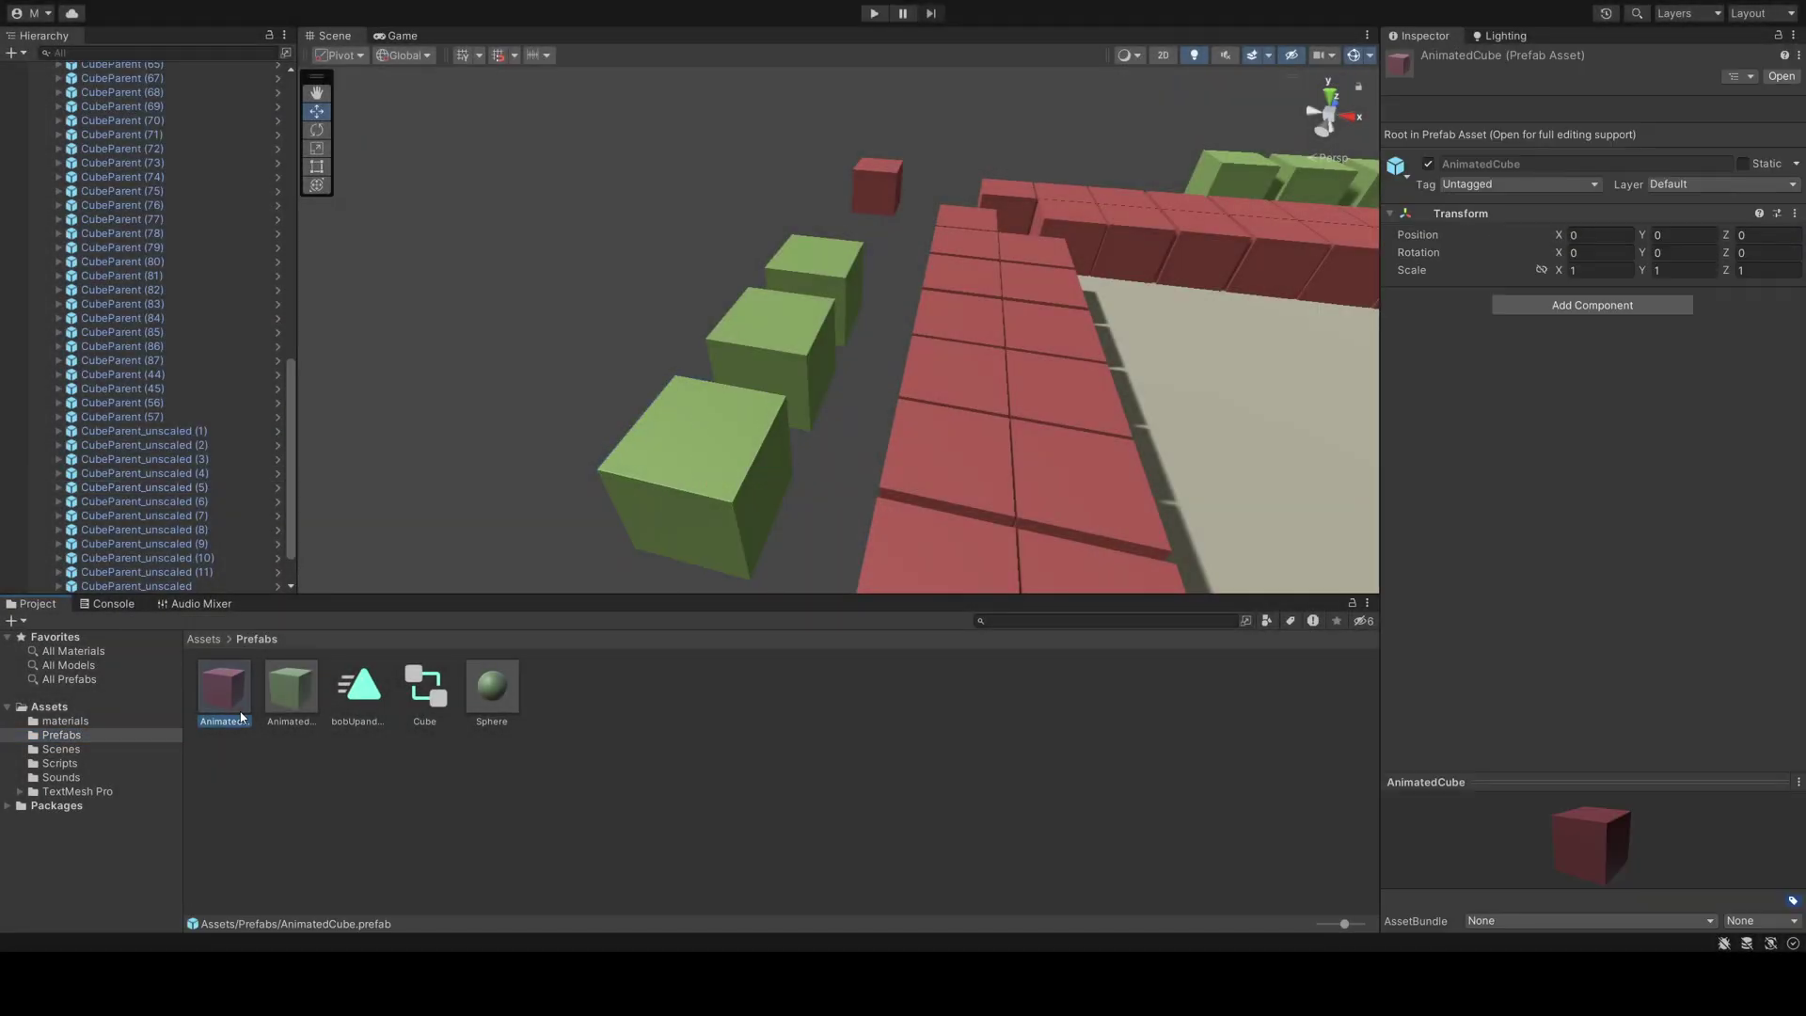
double_click(216, 678)
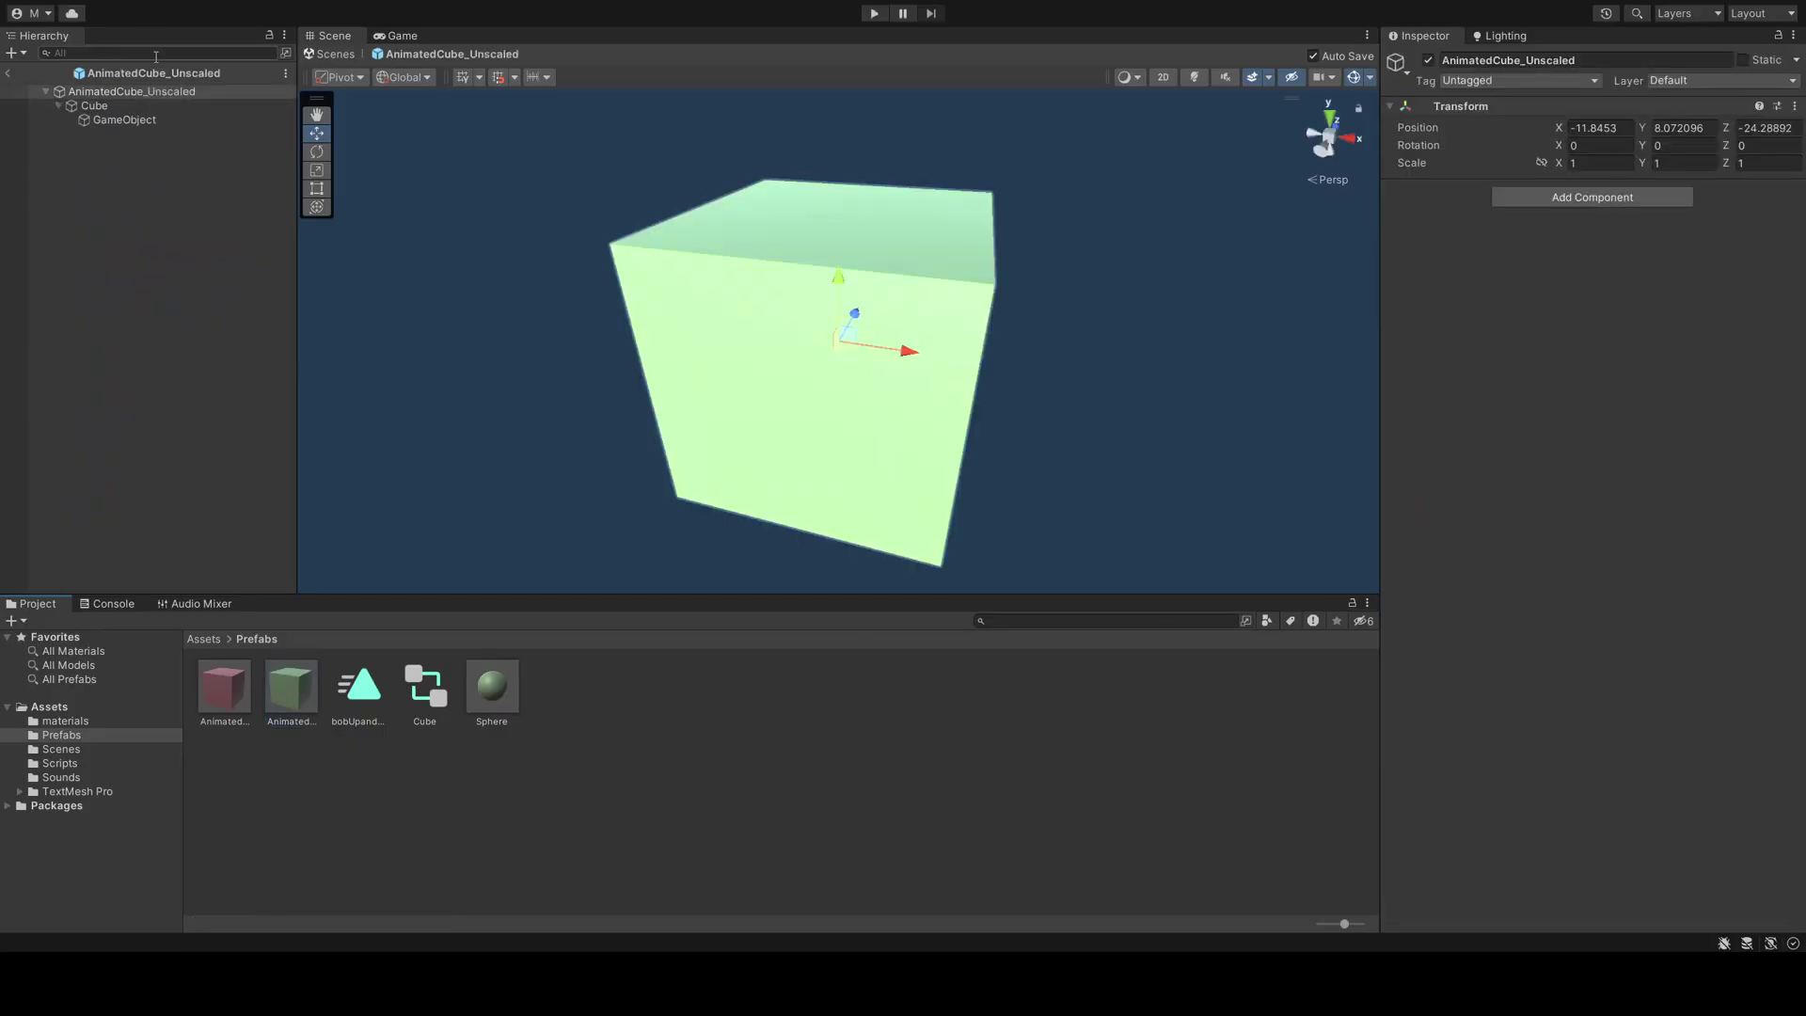
left_click(95, 106)
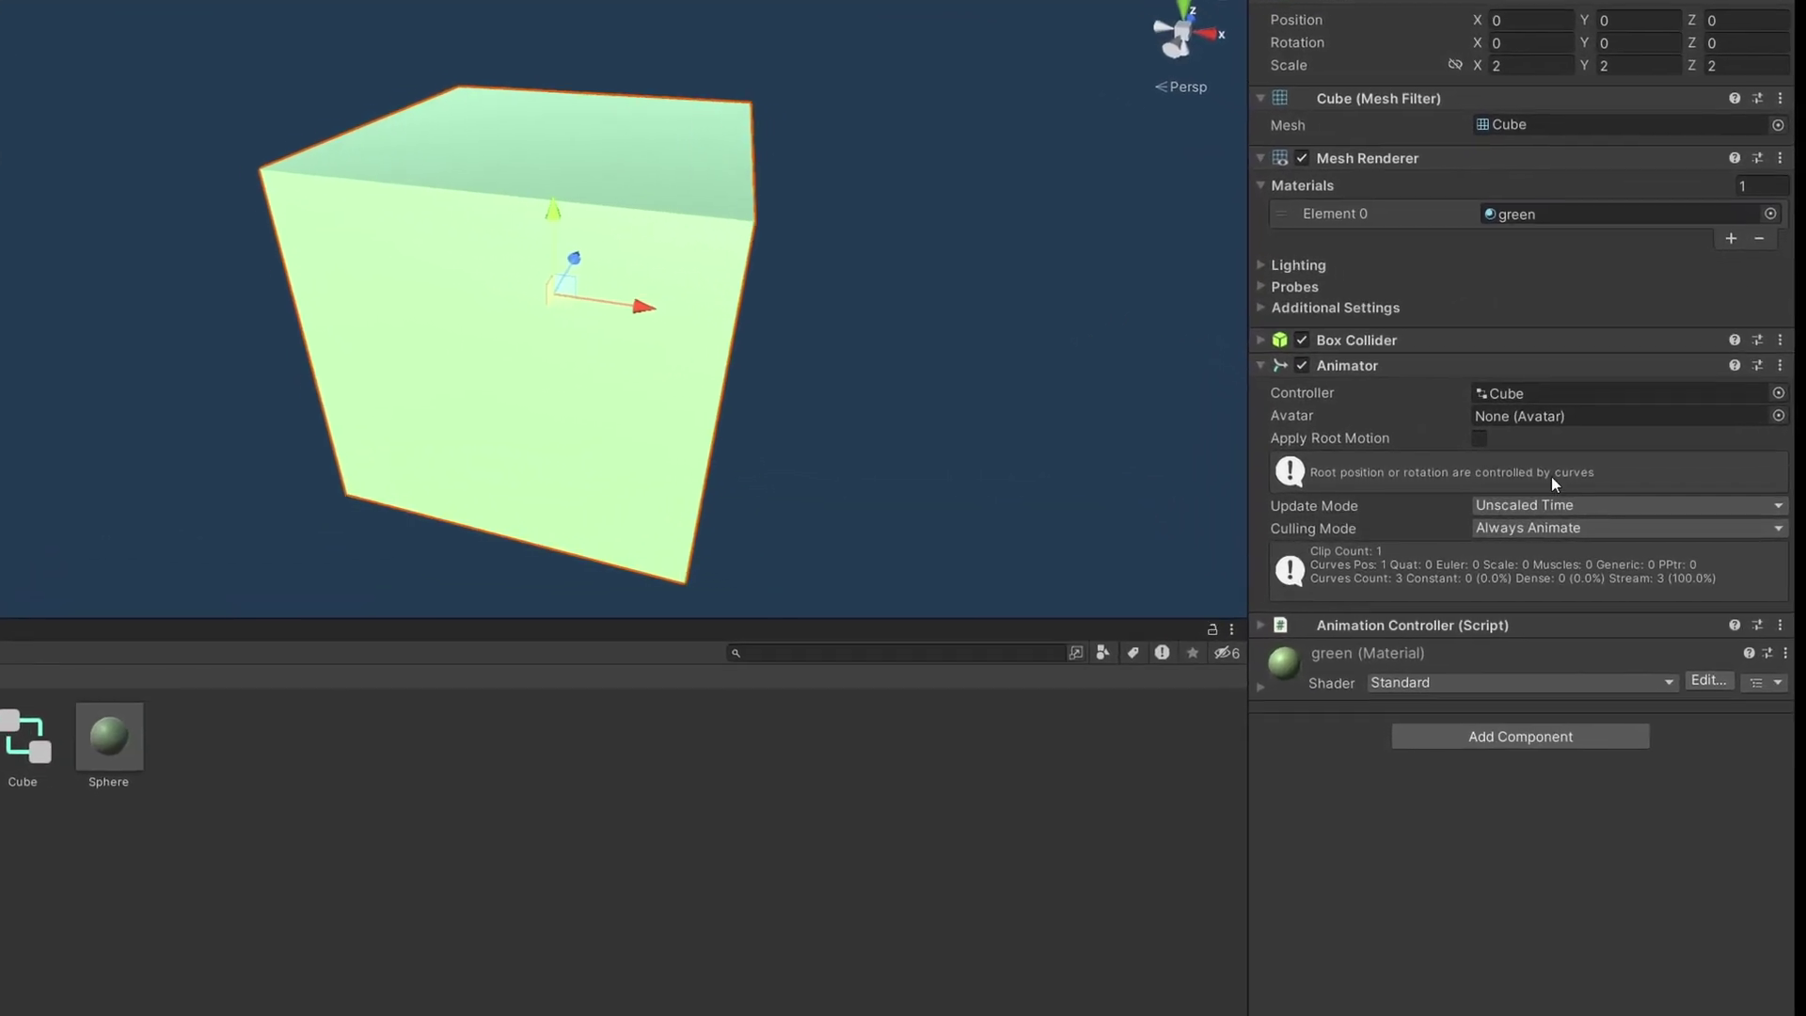
left_click(1448, 503)
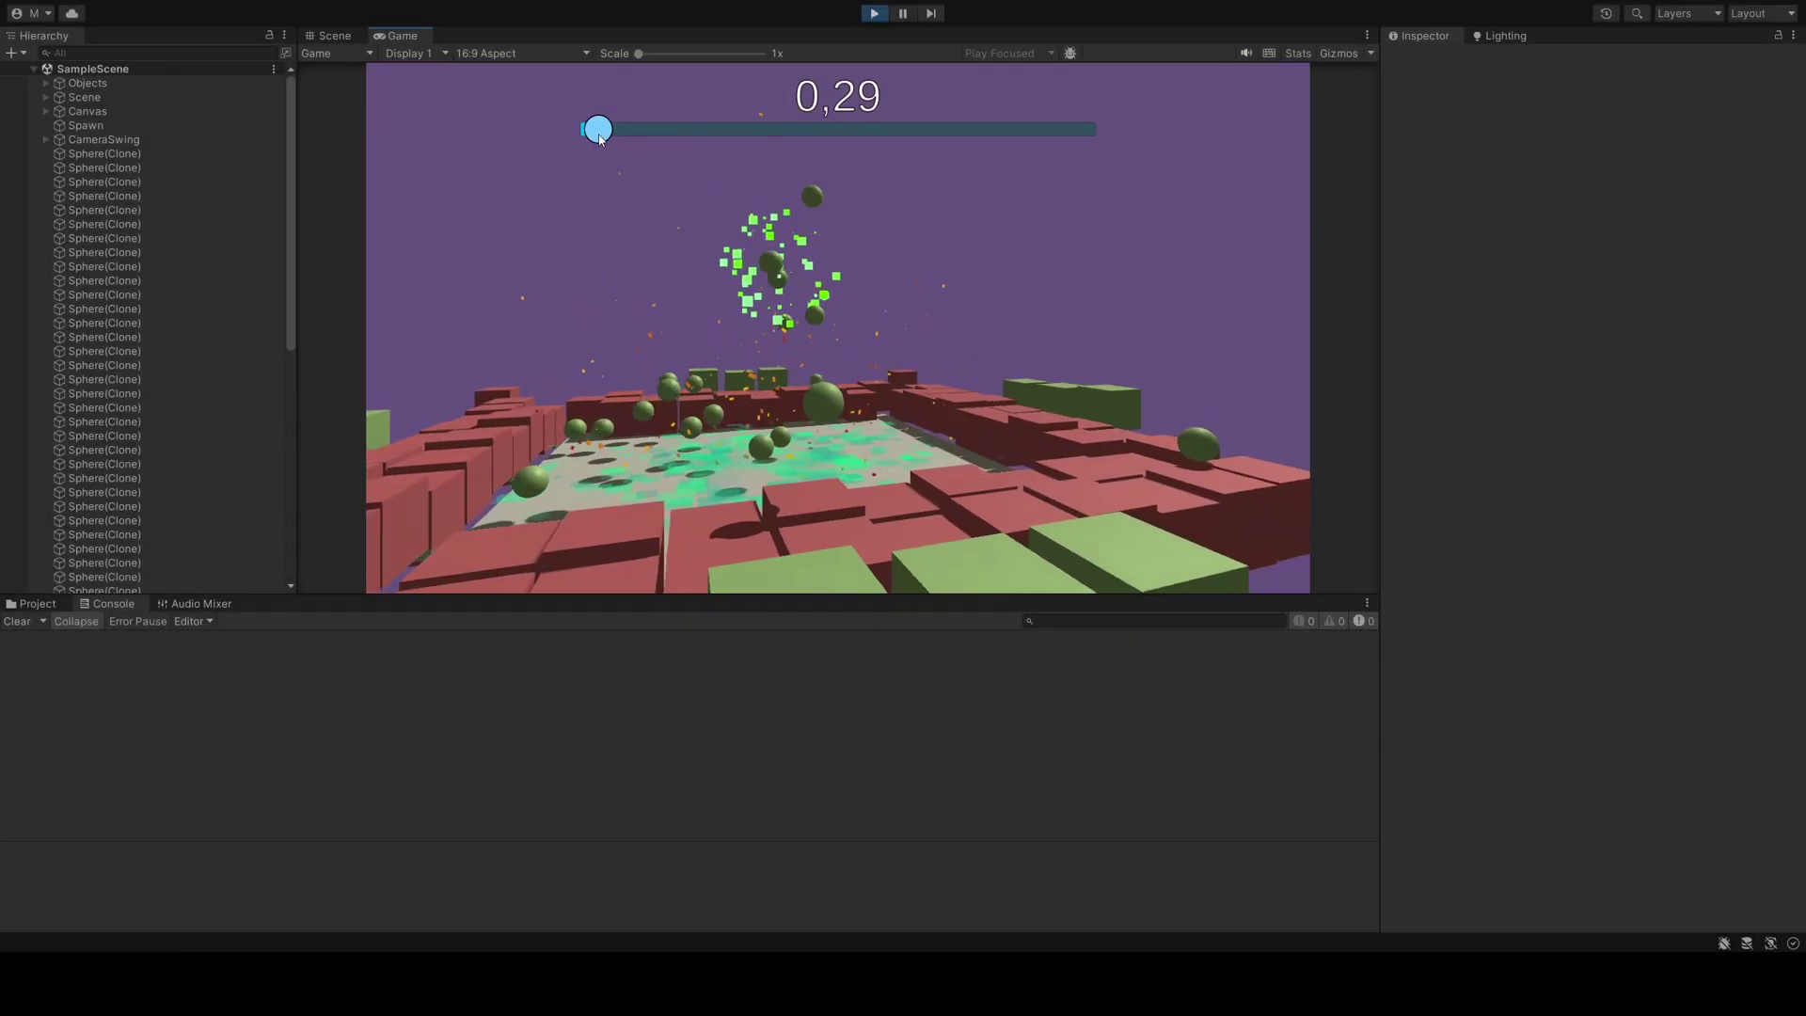
Maximize the Scene view during play and examine the green unscaled cubes' animation against the red cubes up close
left_click(345, 41)
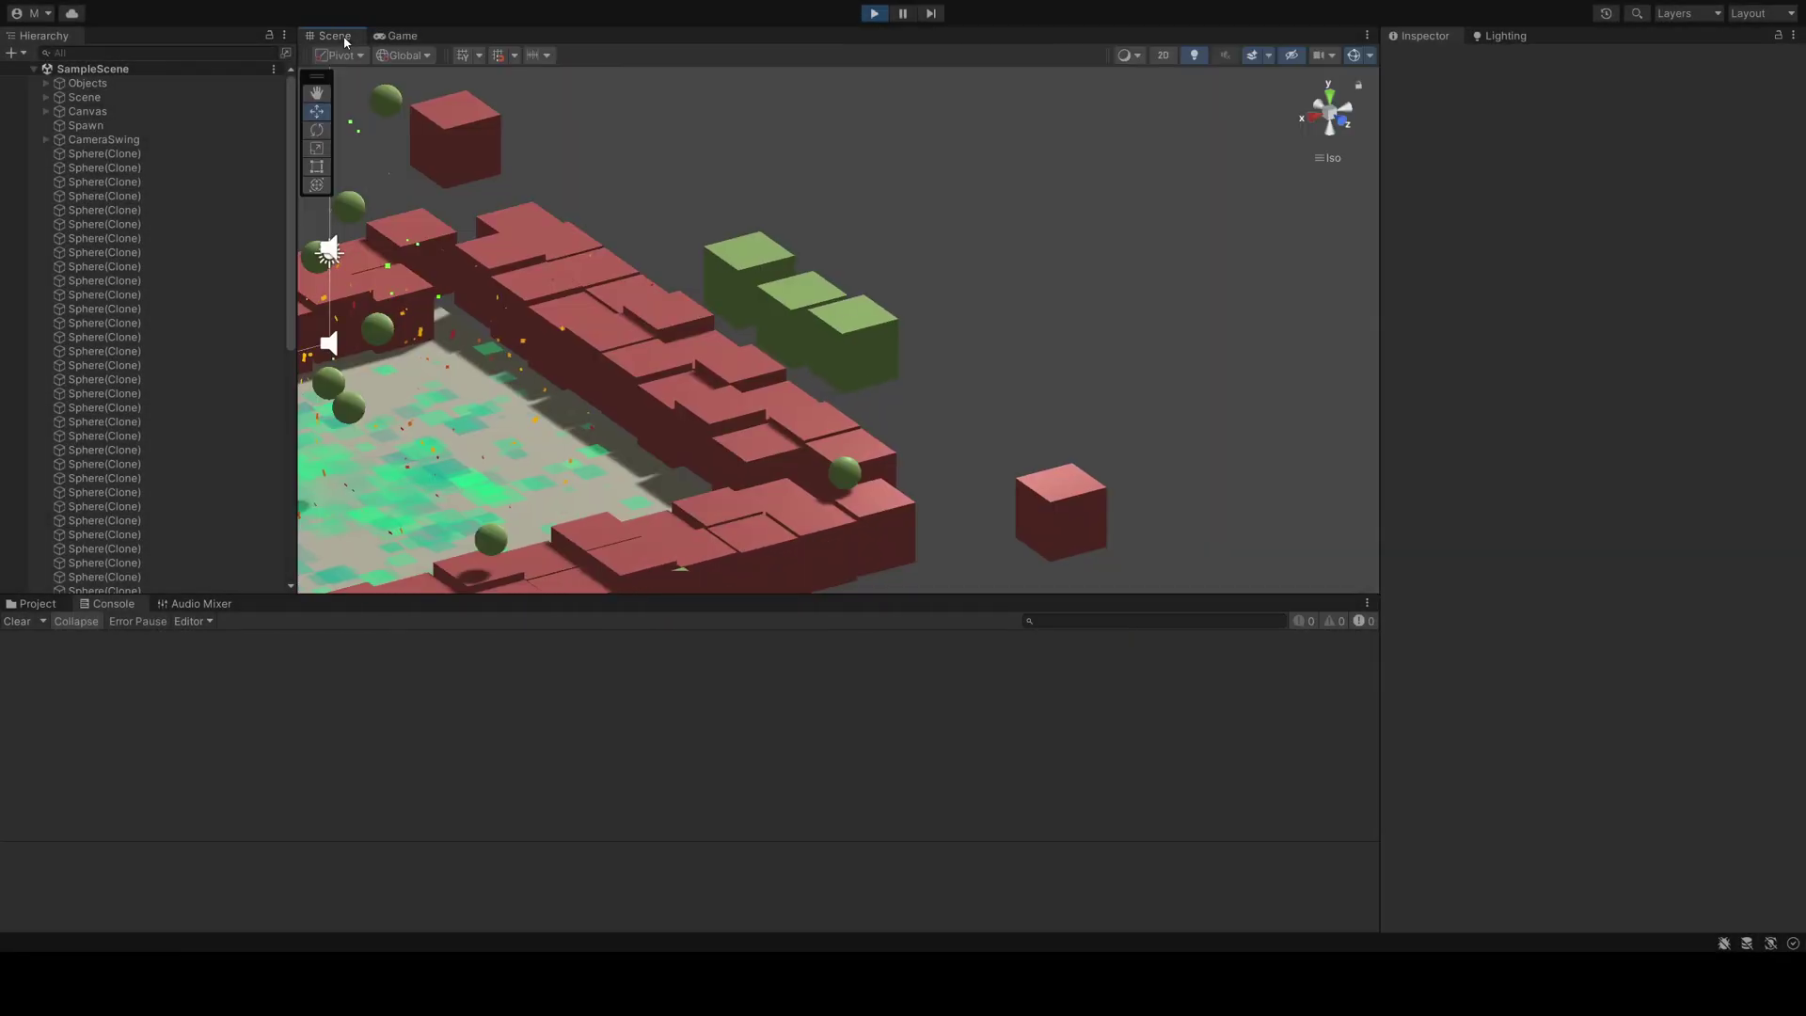
key("shift+space")
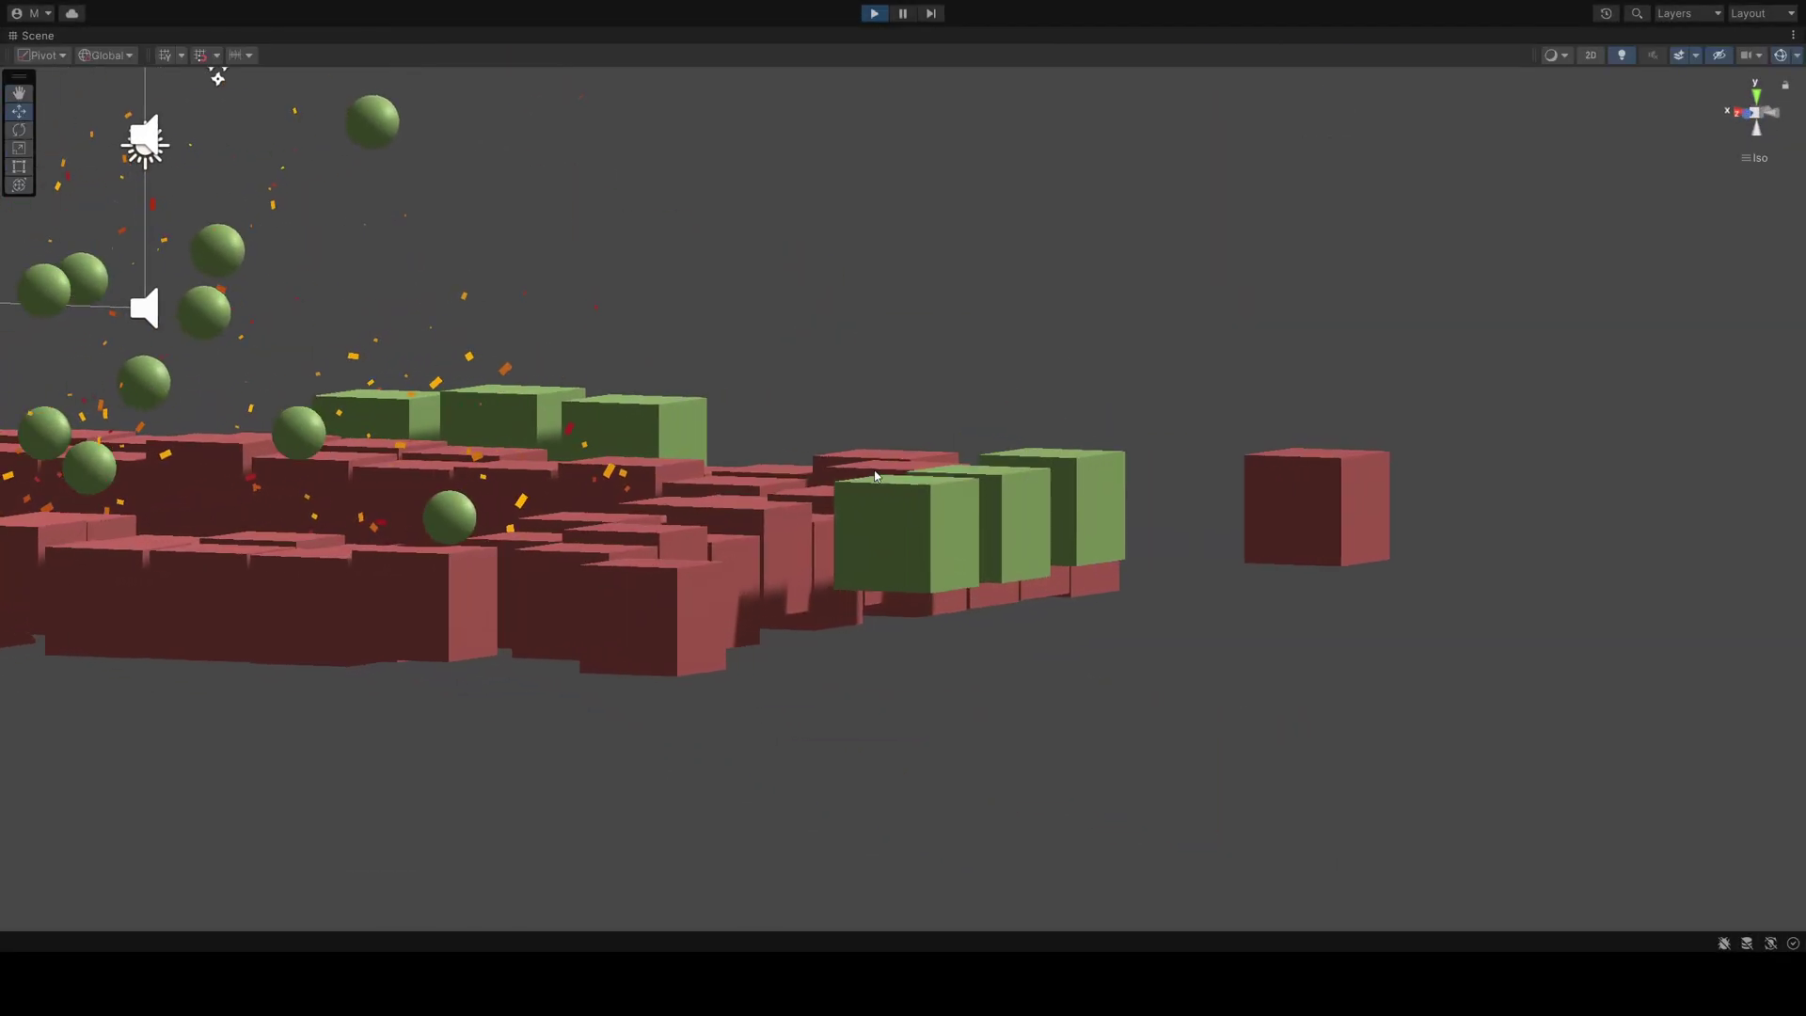
left_click(967, 397)
key("f")
right_click_drag(966, 397, 1075, 94)
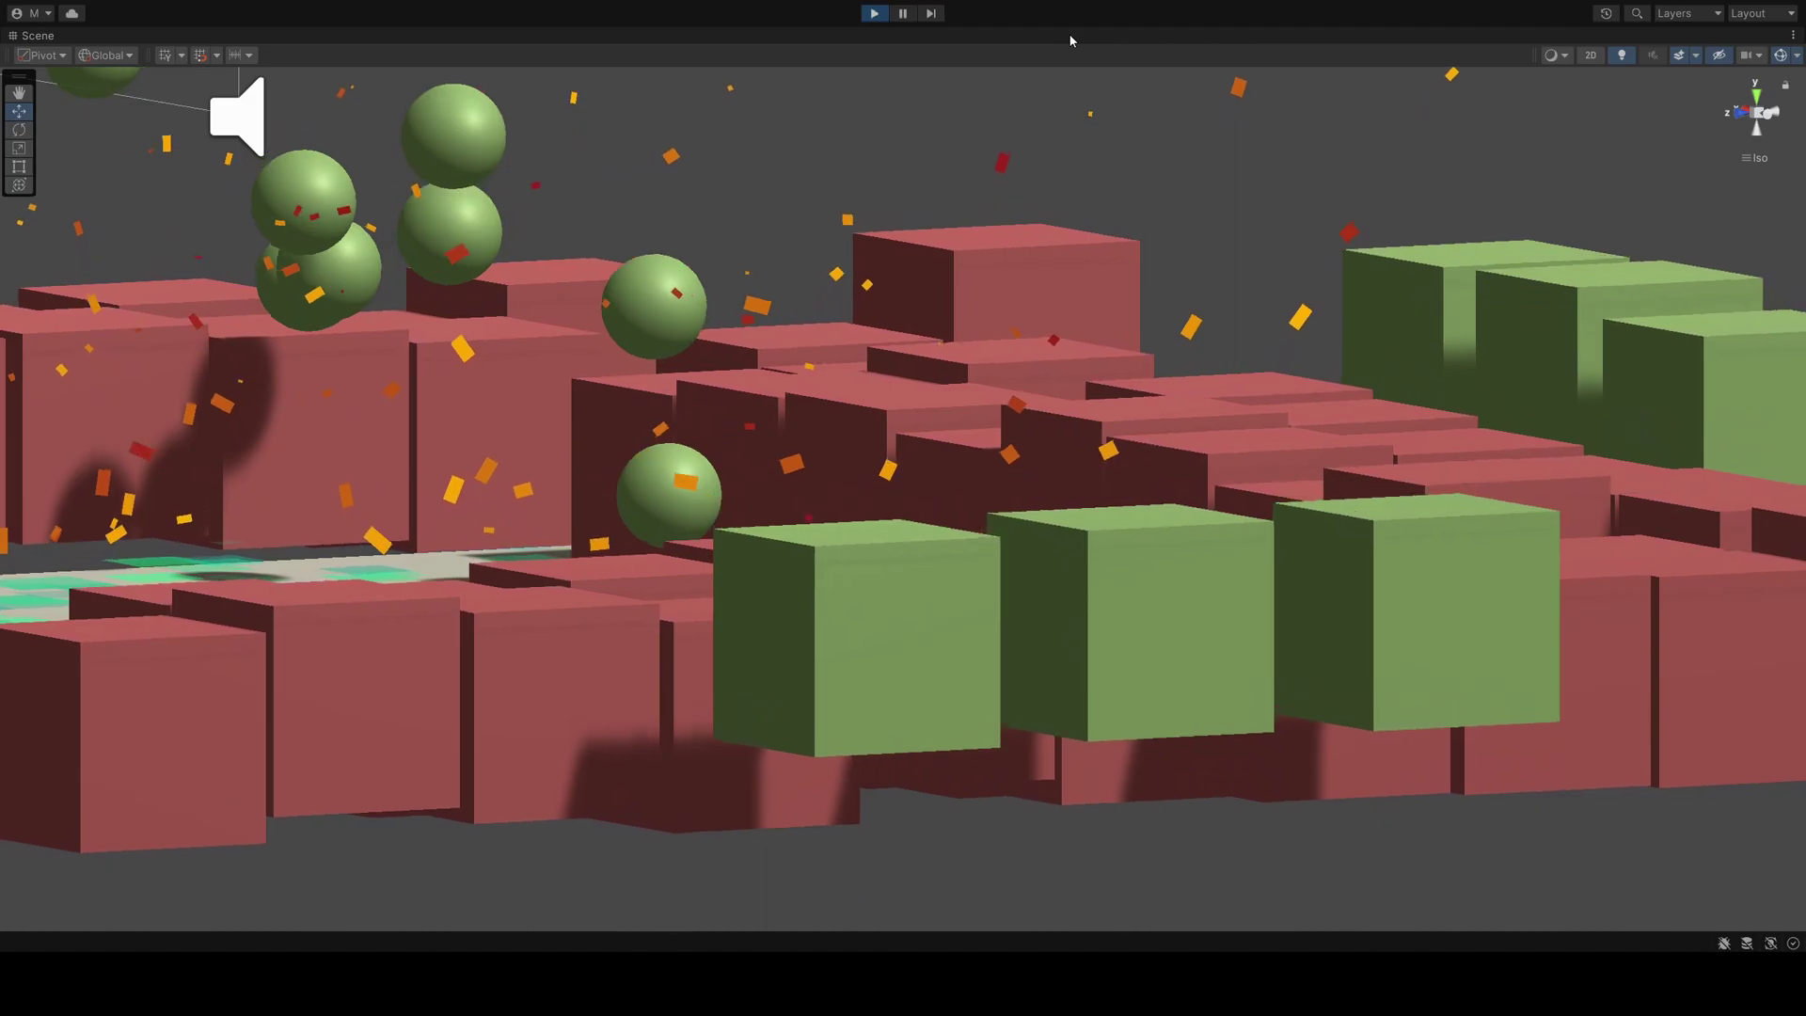
right_click_drag(1128, 89, 1117, 181)
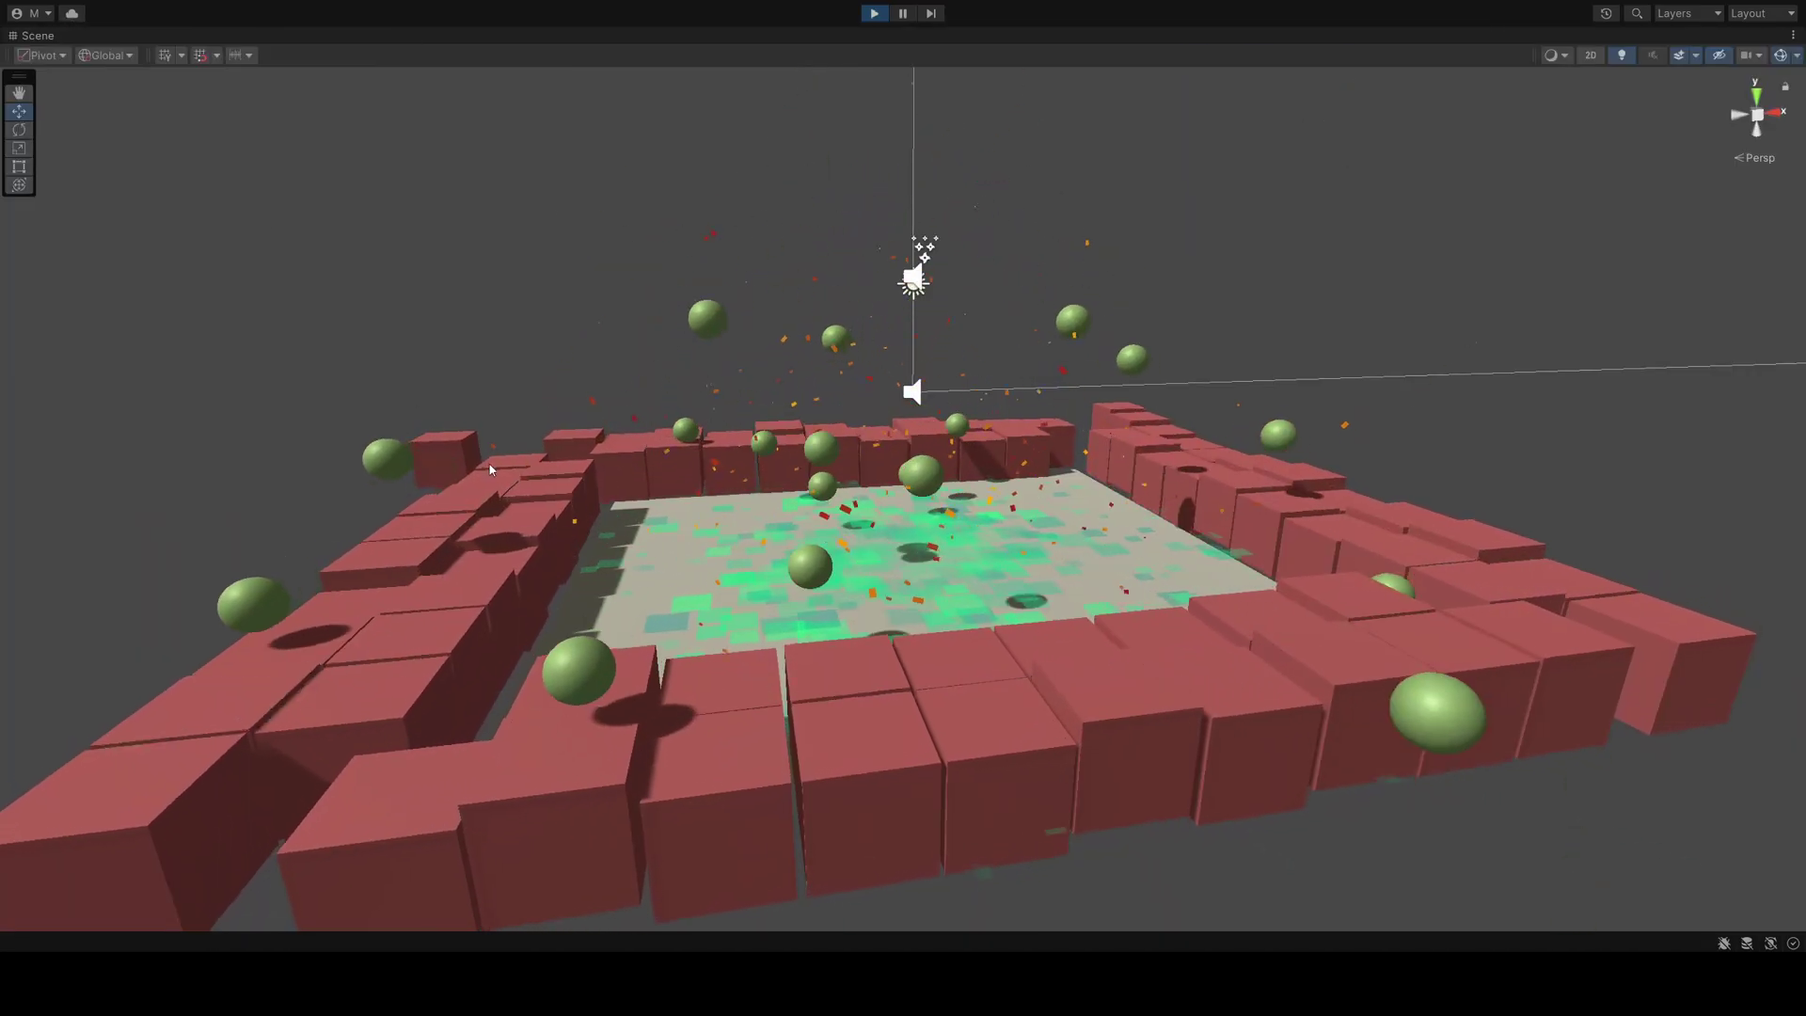
Examine the moving red cube wall up close in the Scene view, and vary the time scale in the Game view
right_click_drag(489, 464, 644, 342)
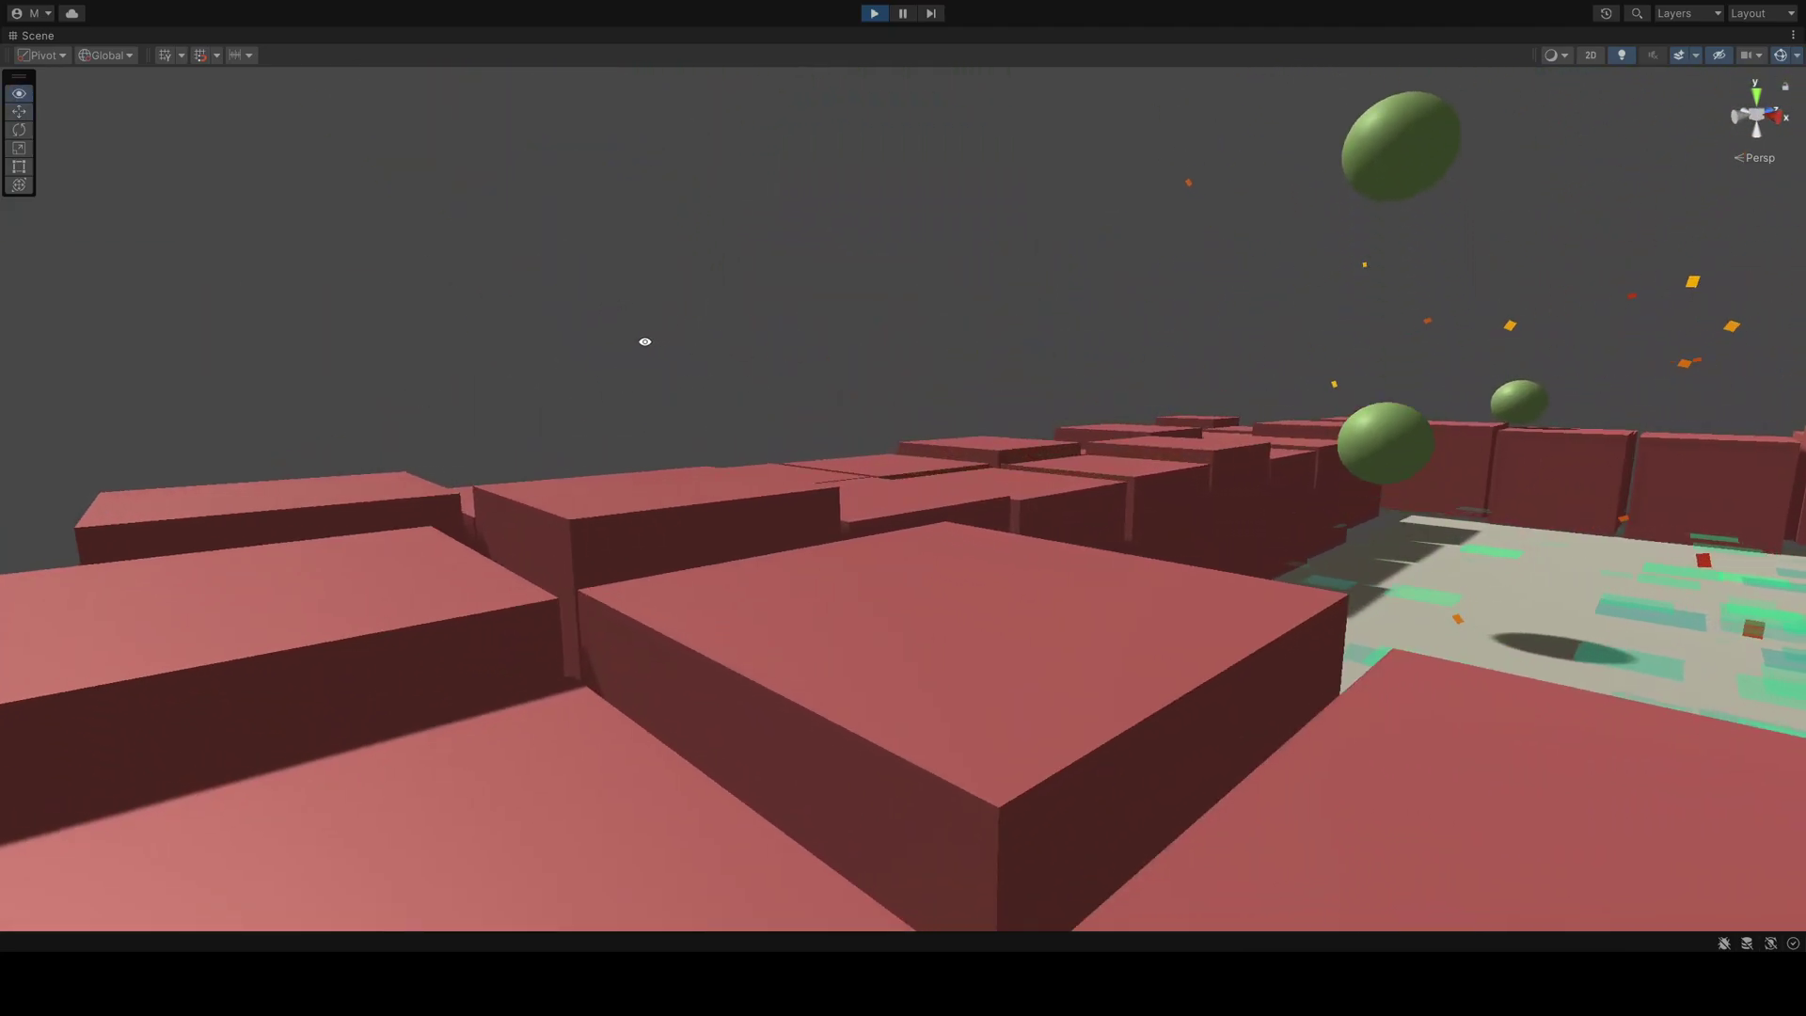
key("ctrl+2")
left_click_drag(917, 193, 506, 183)
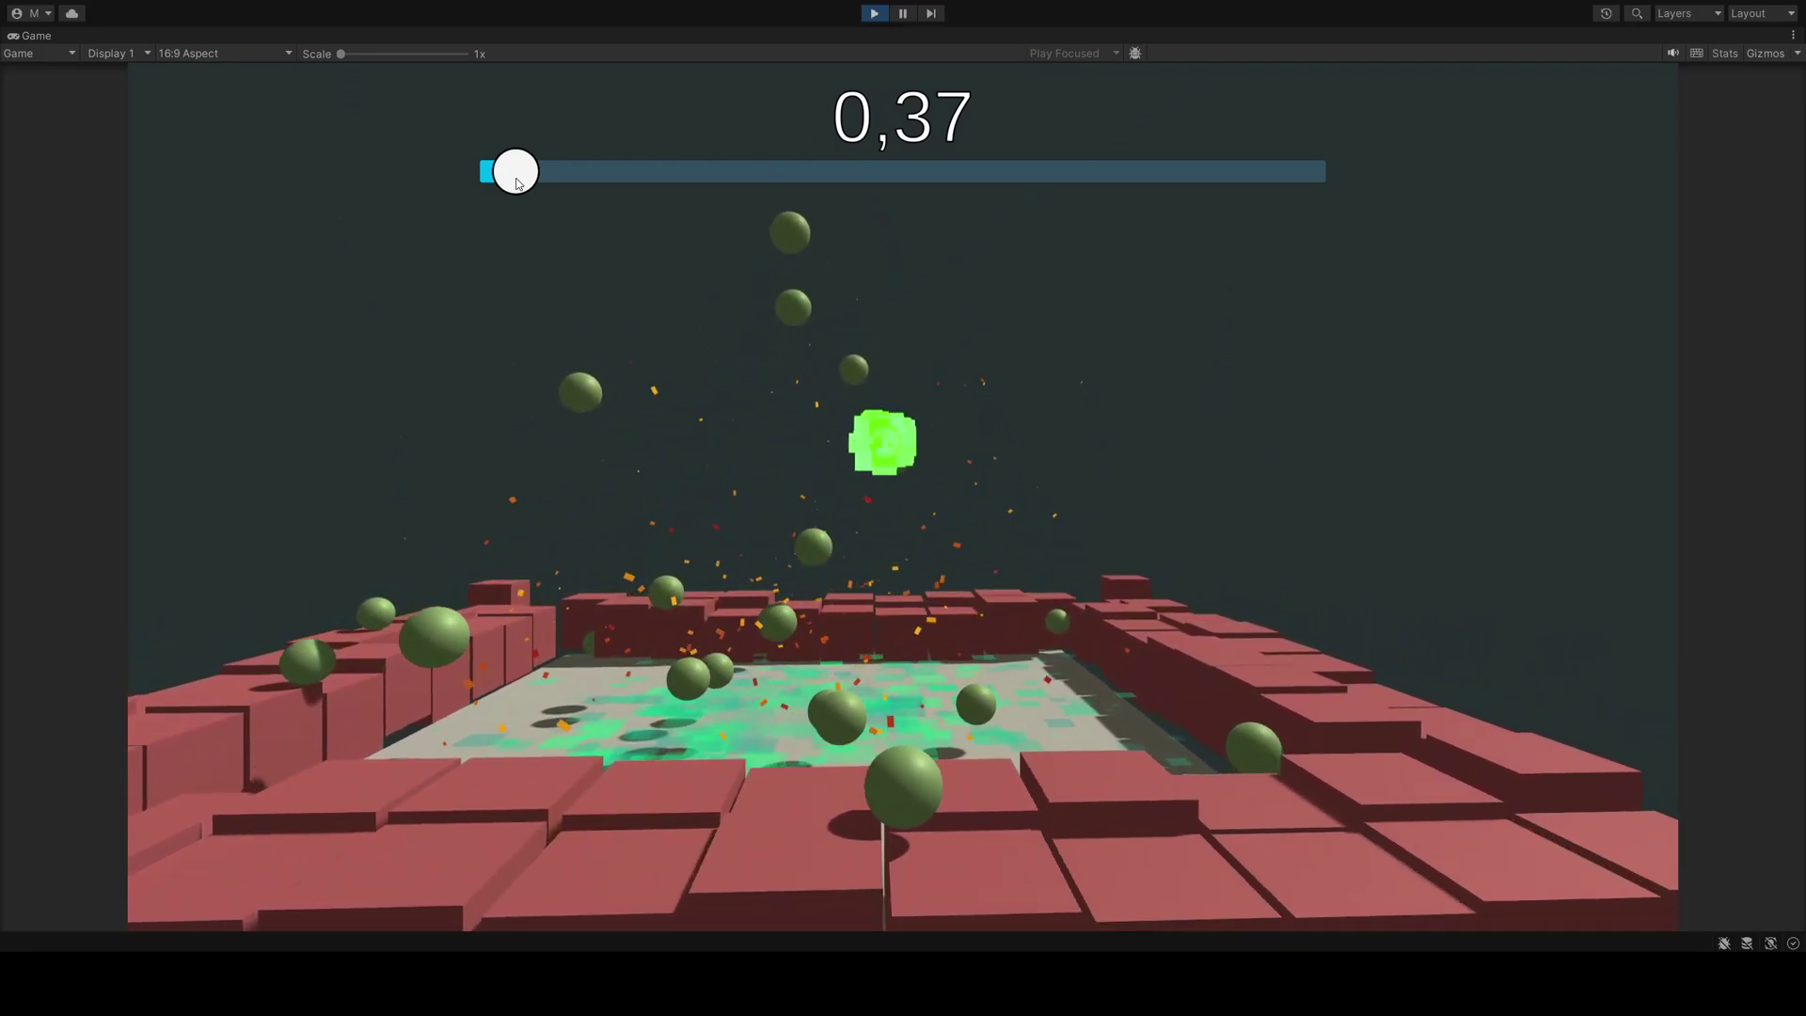
left_click_drag(516, 184, 645, 170)
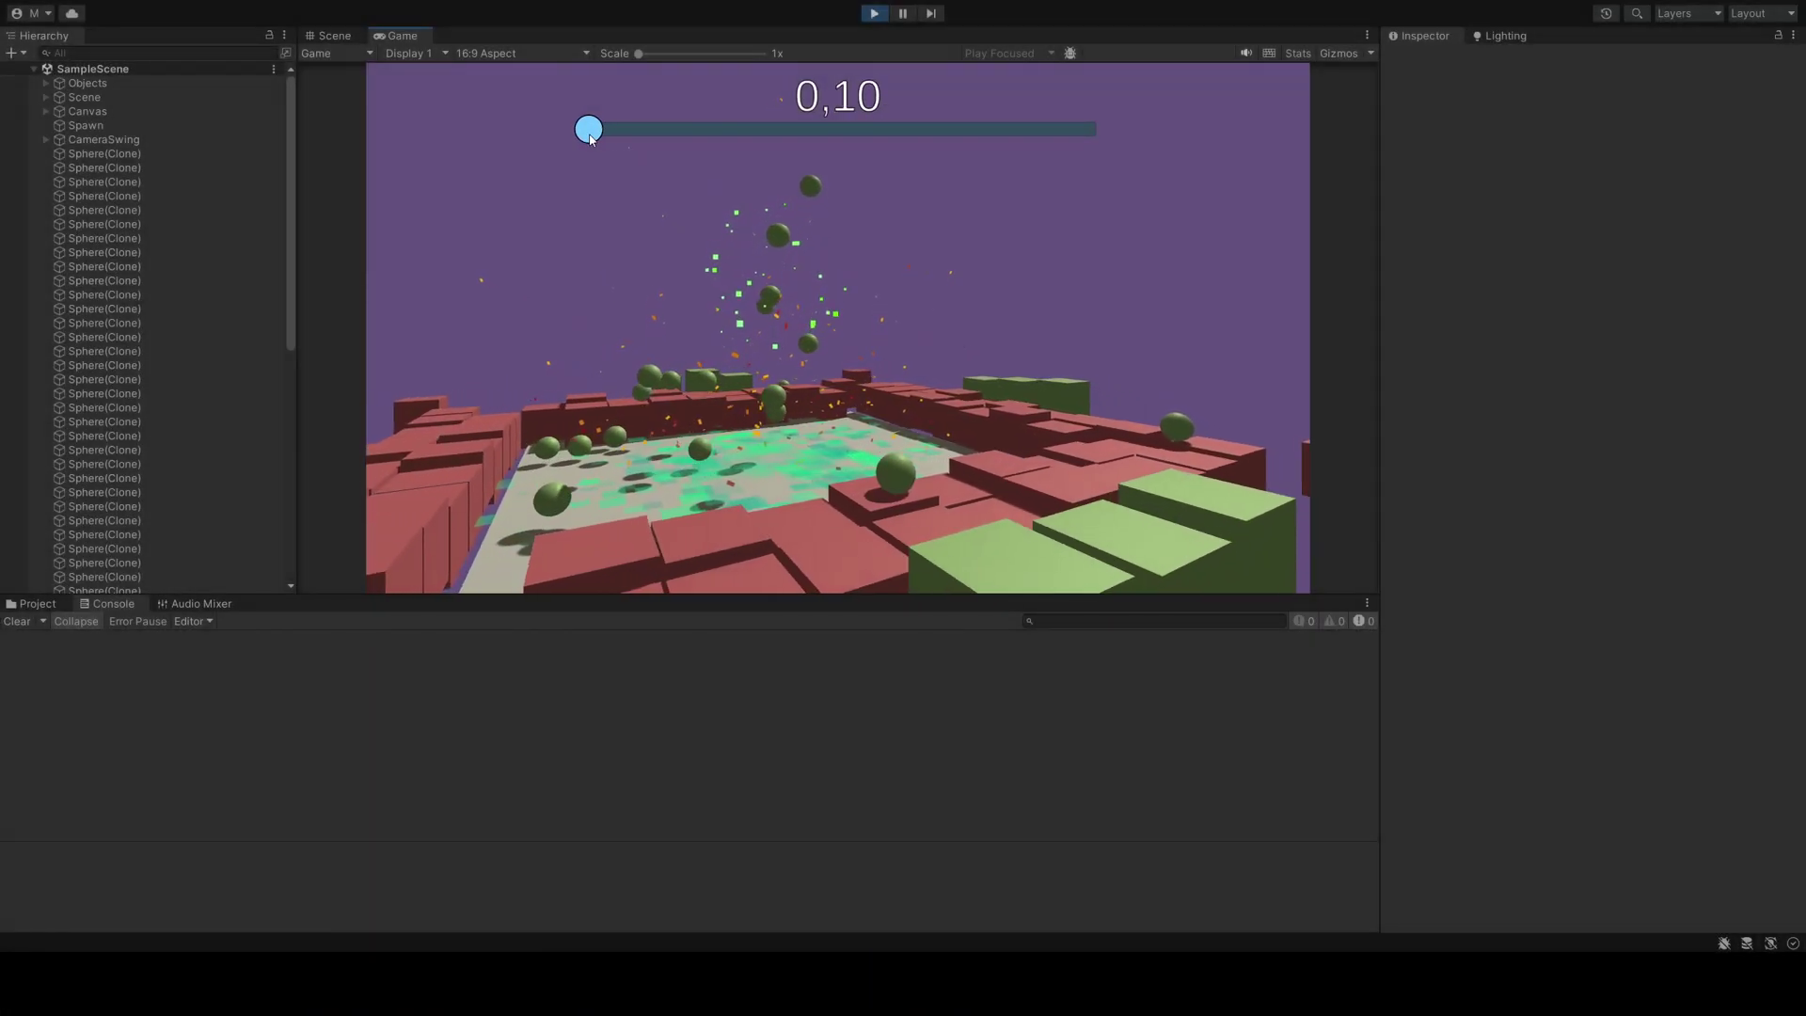
With the time scale at 0,10, enlarge the Scene view, focus on a green cube and orbit around the row
left_click(343, 38)
key("shift+space")
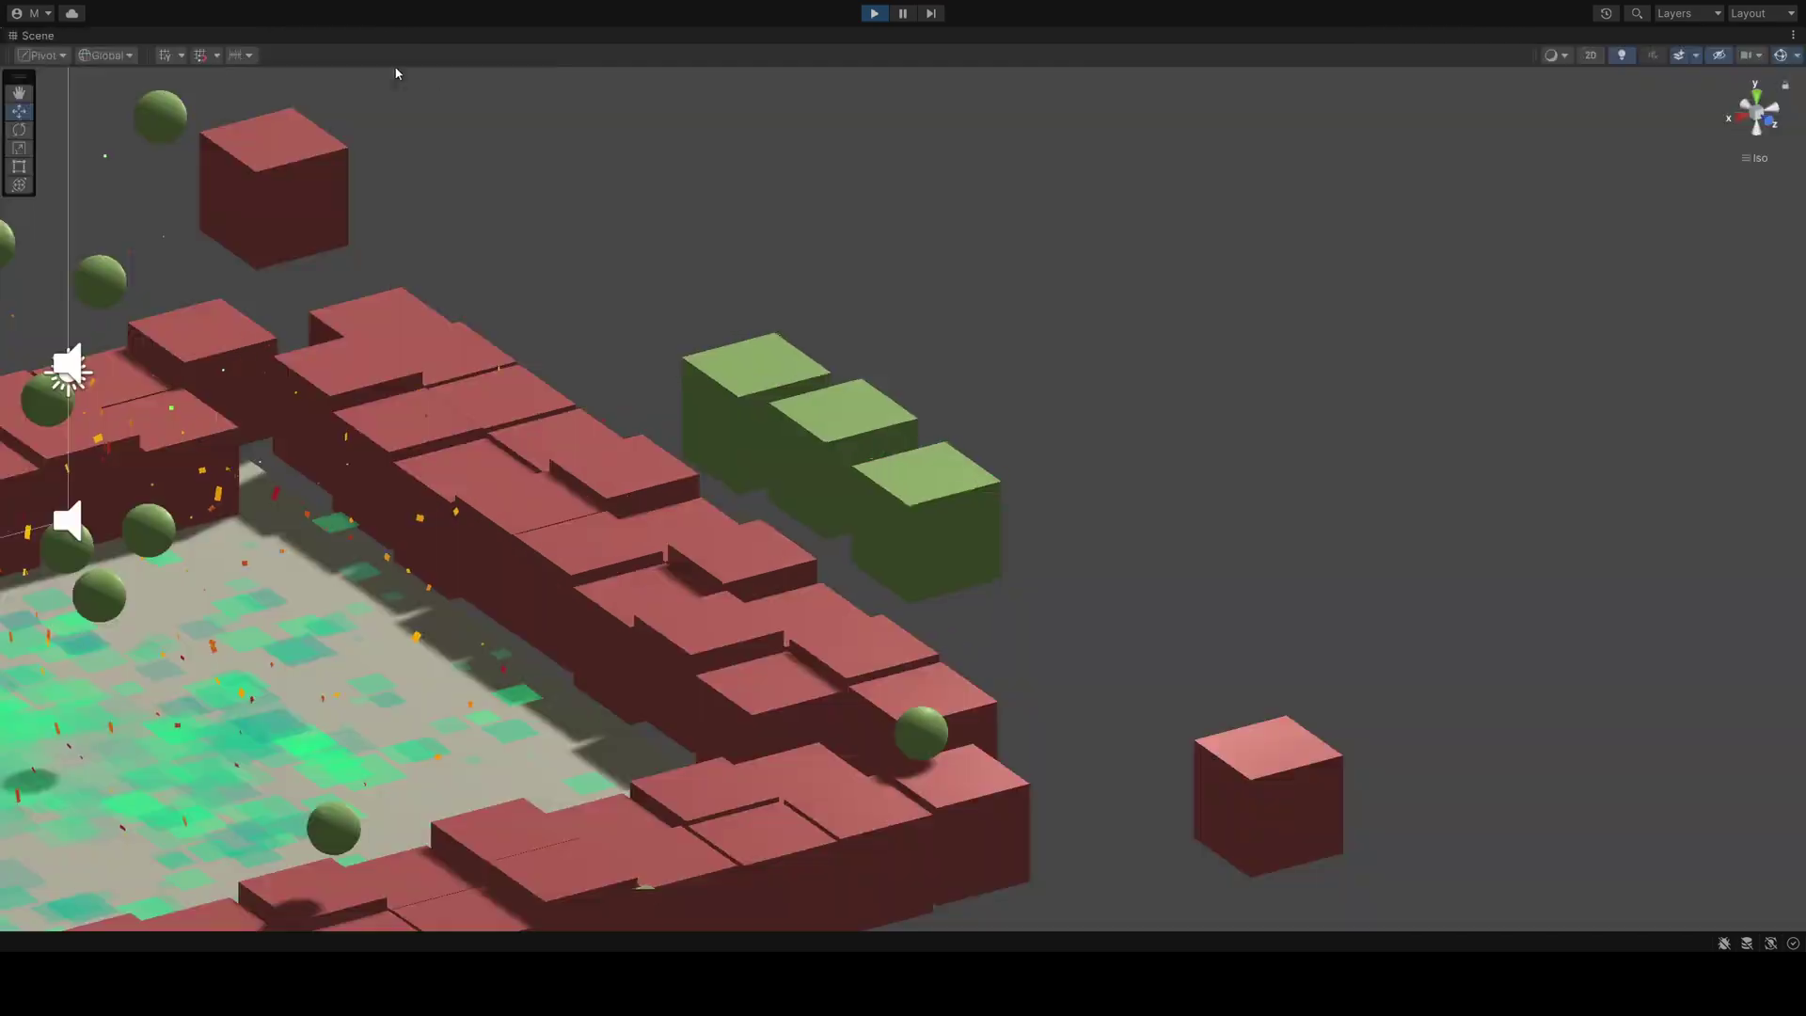
left_click_drag(395, 68, 517, 157, "alt")
left_click(907, 516)
key("f")
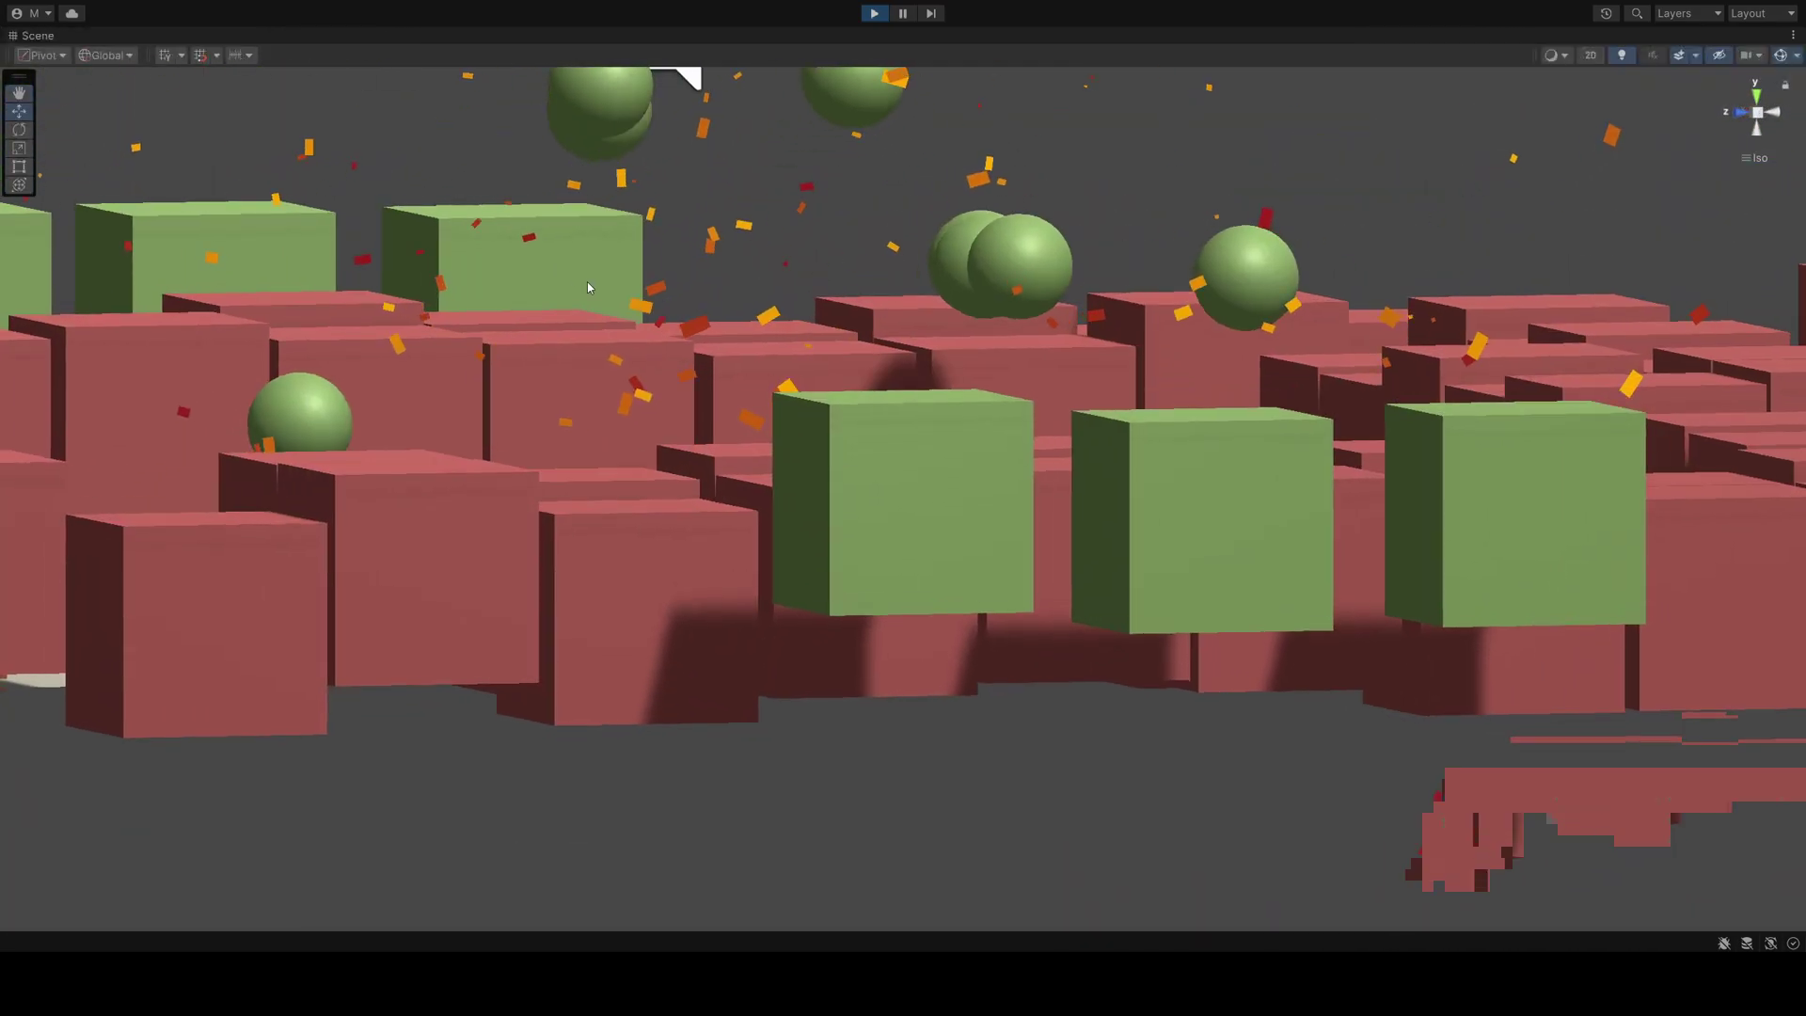
left_click_drag(587, 287, 1077, 93, "alt")
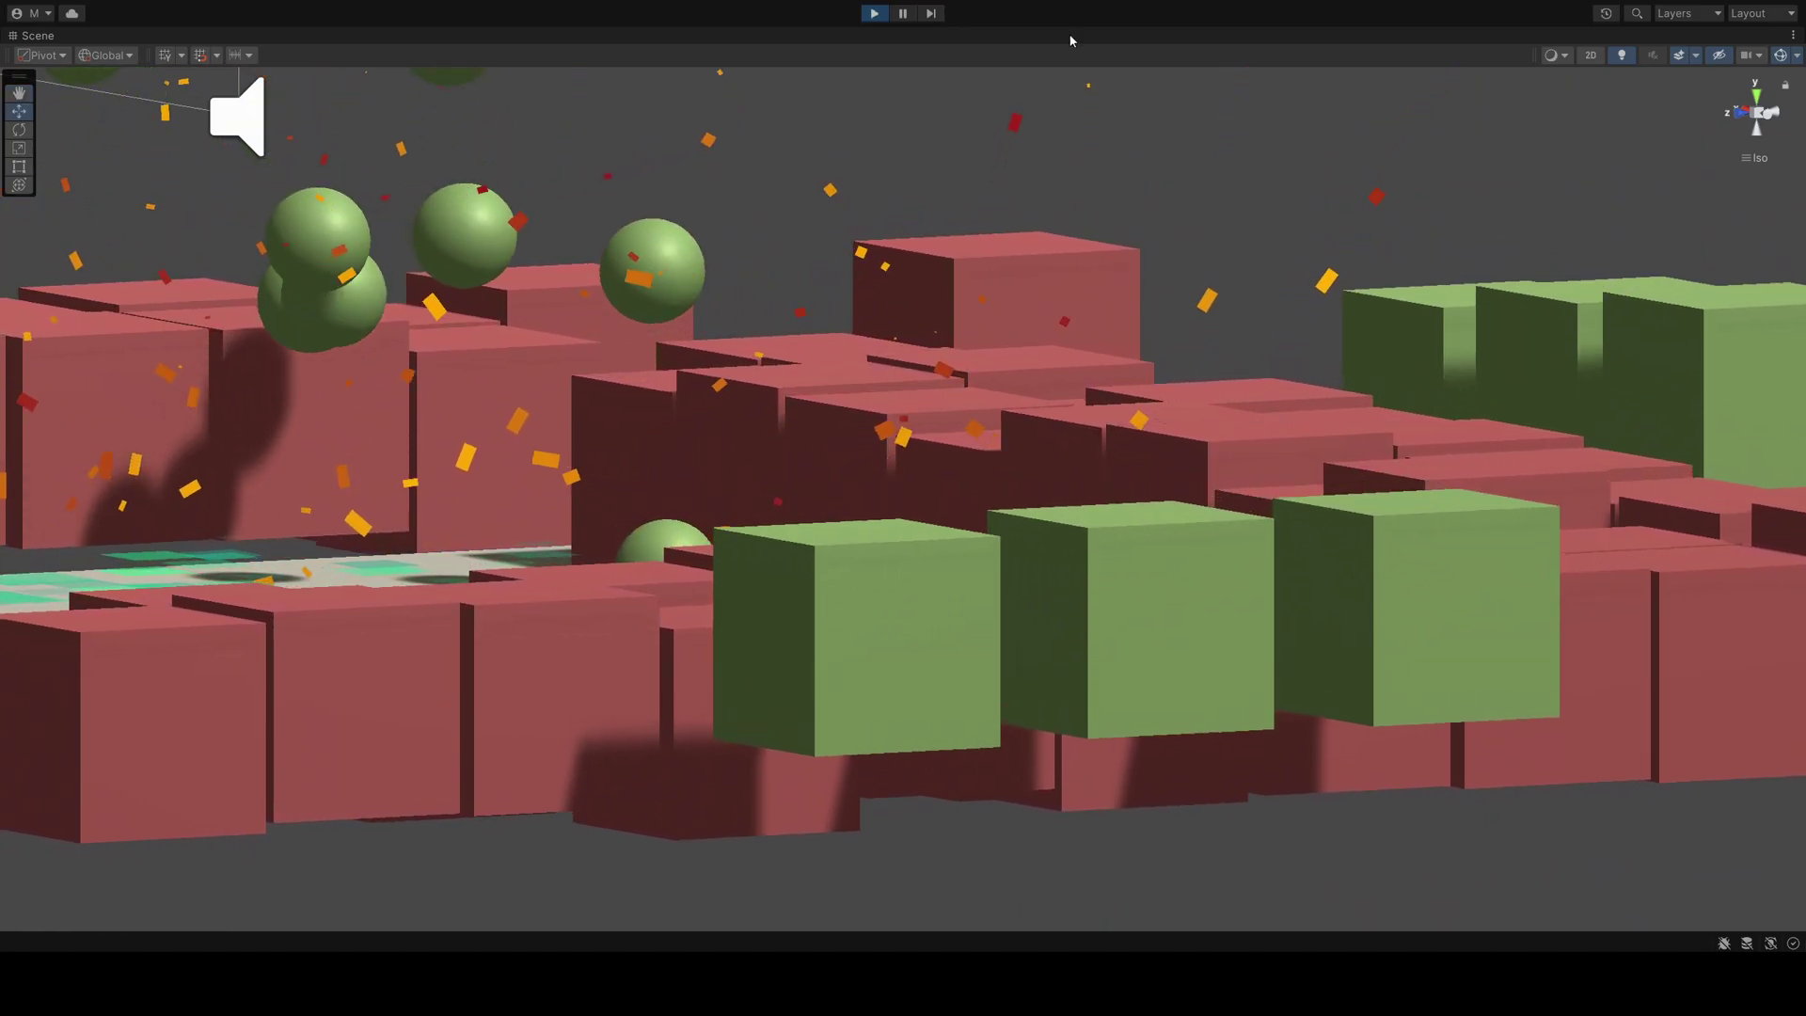
left_click_drag(1289, 169, 1220, 182, "alt")
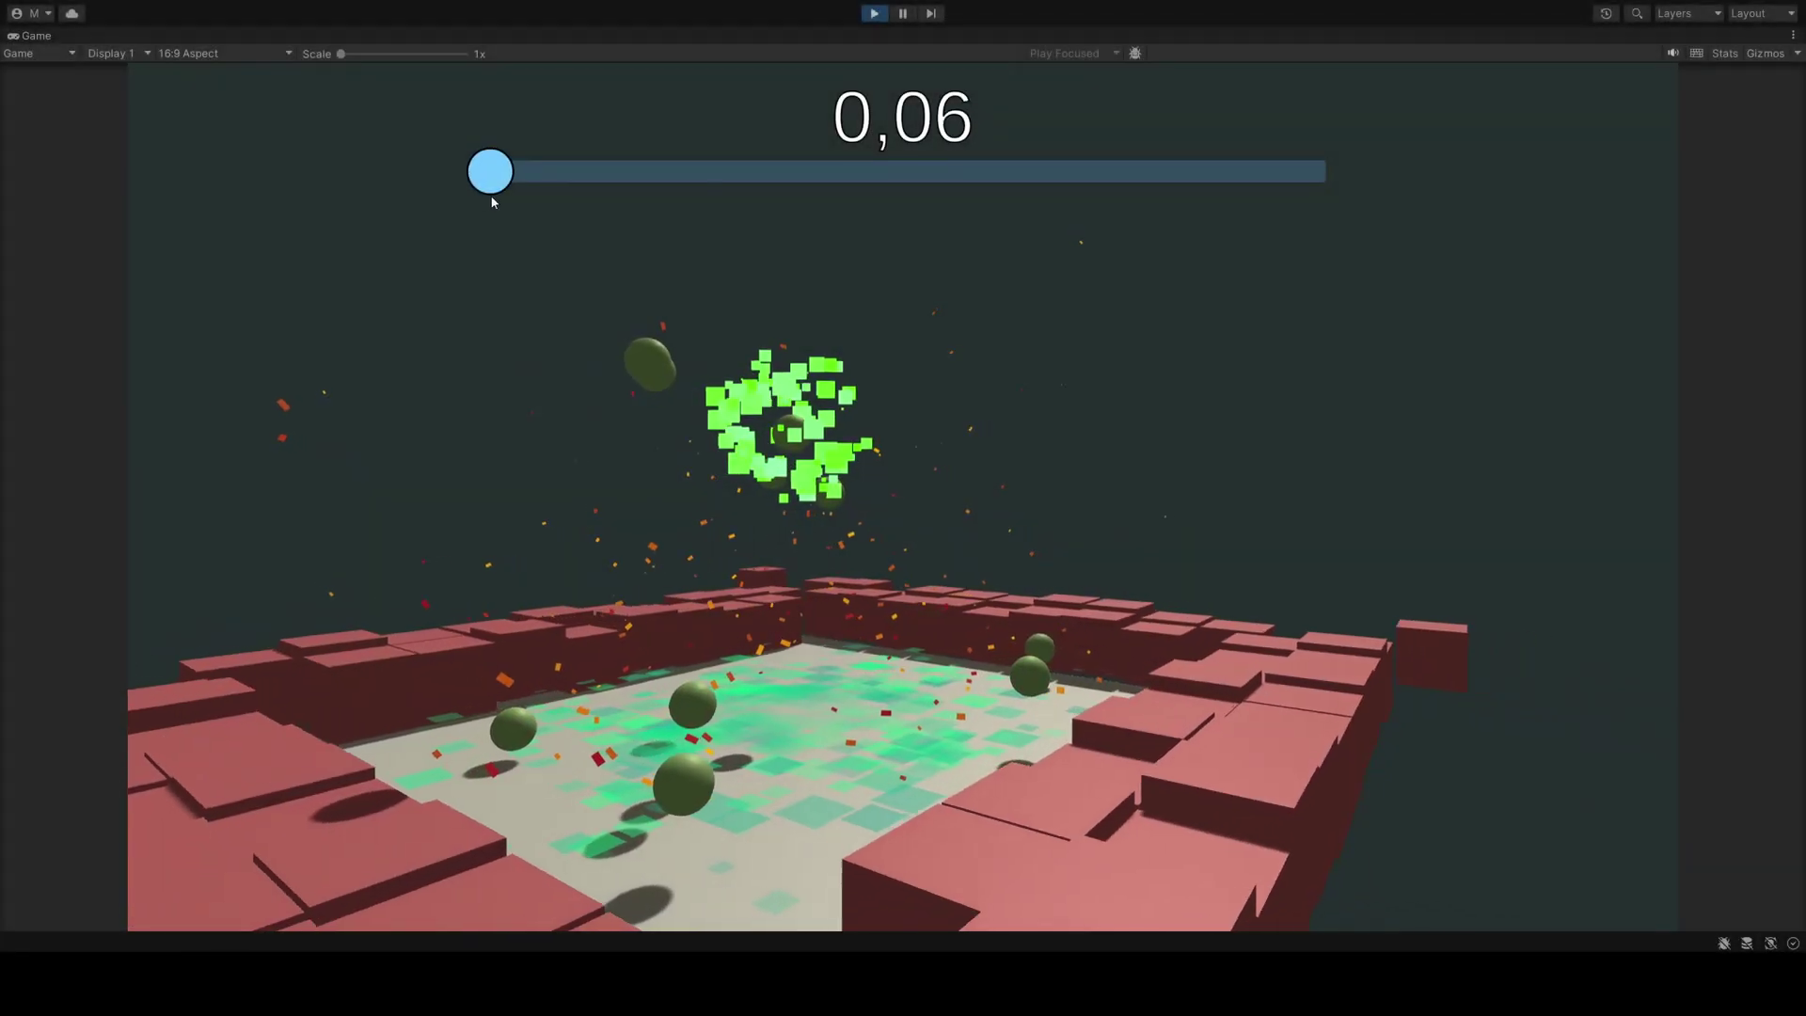
Vary the game's time scale between about 0,06 and 1,70 to observe the spheres and particles
mouse_move(538, 194)
left_mouse_down()
mouse_move(556, 189)
mouse_move(509, 195)
mouse_move(601, 193)
mouse_move(507, 197)
left_mouse_up()
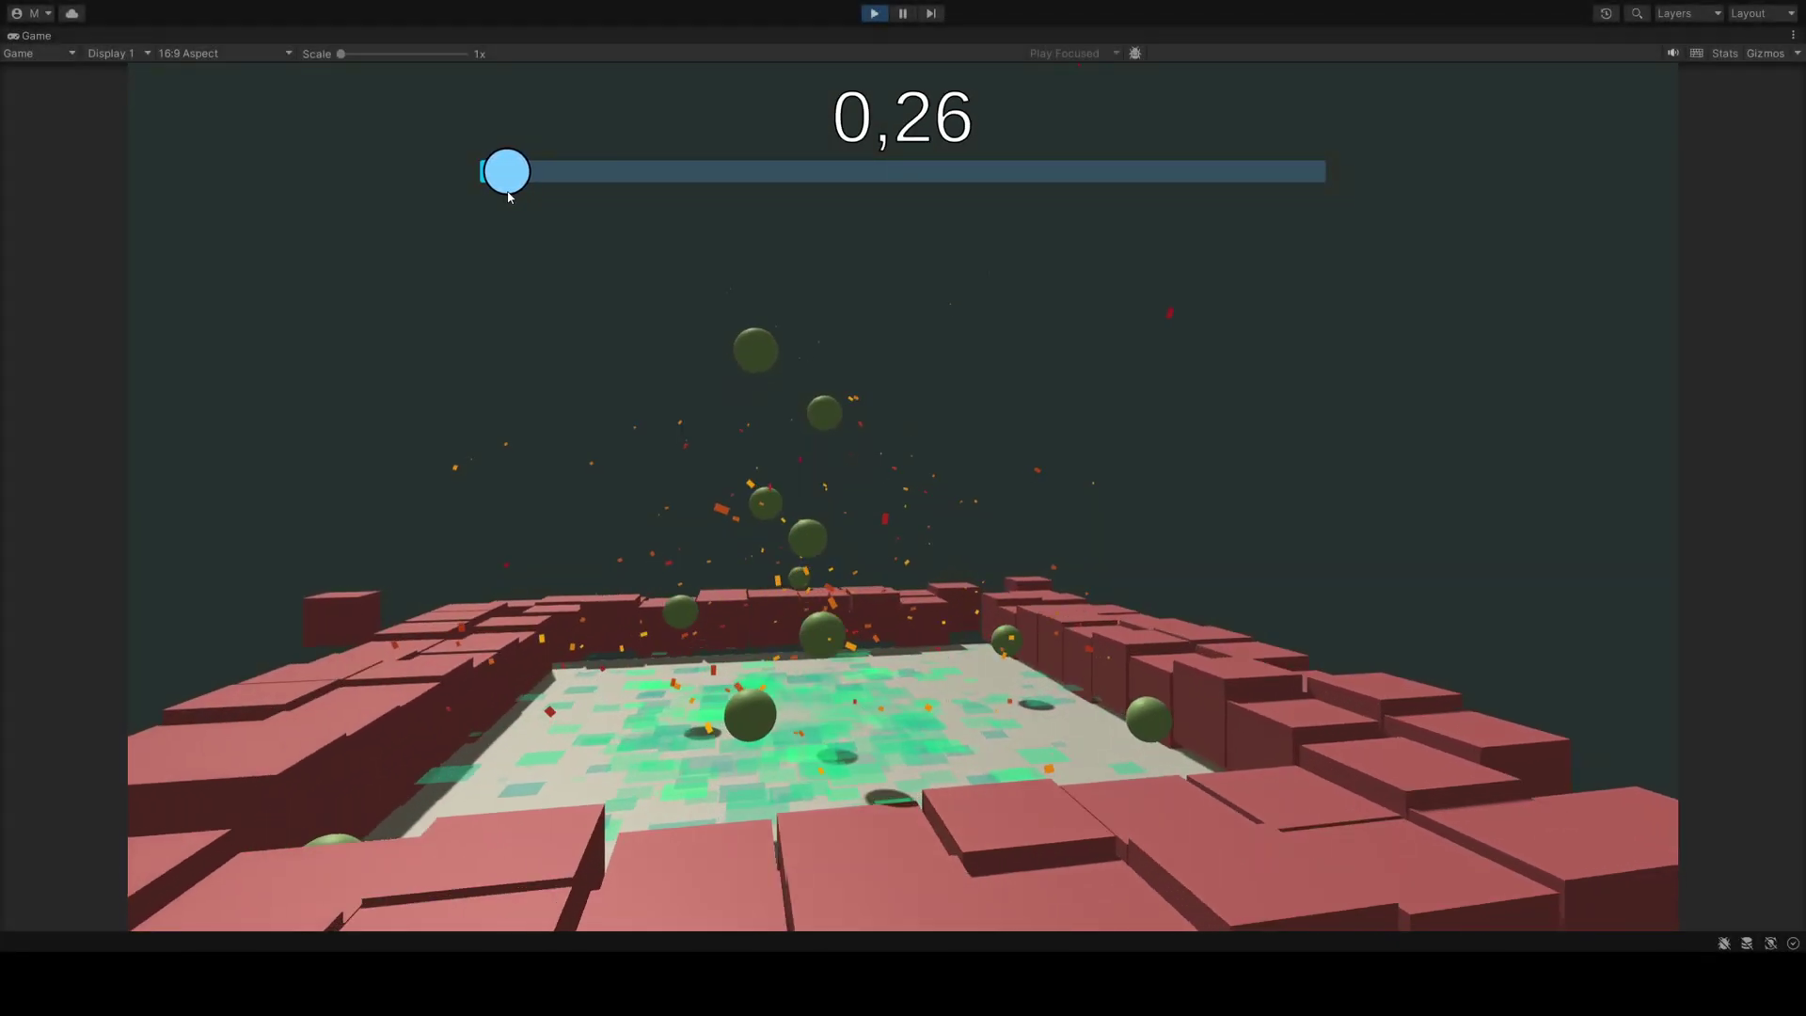
left_click_drag(635, 194, 534, 194)
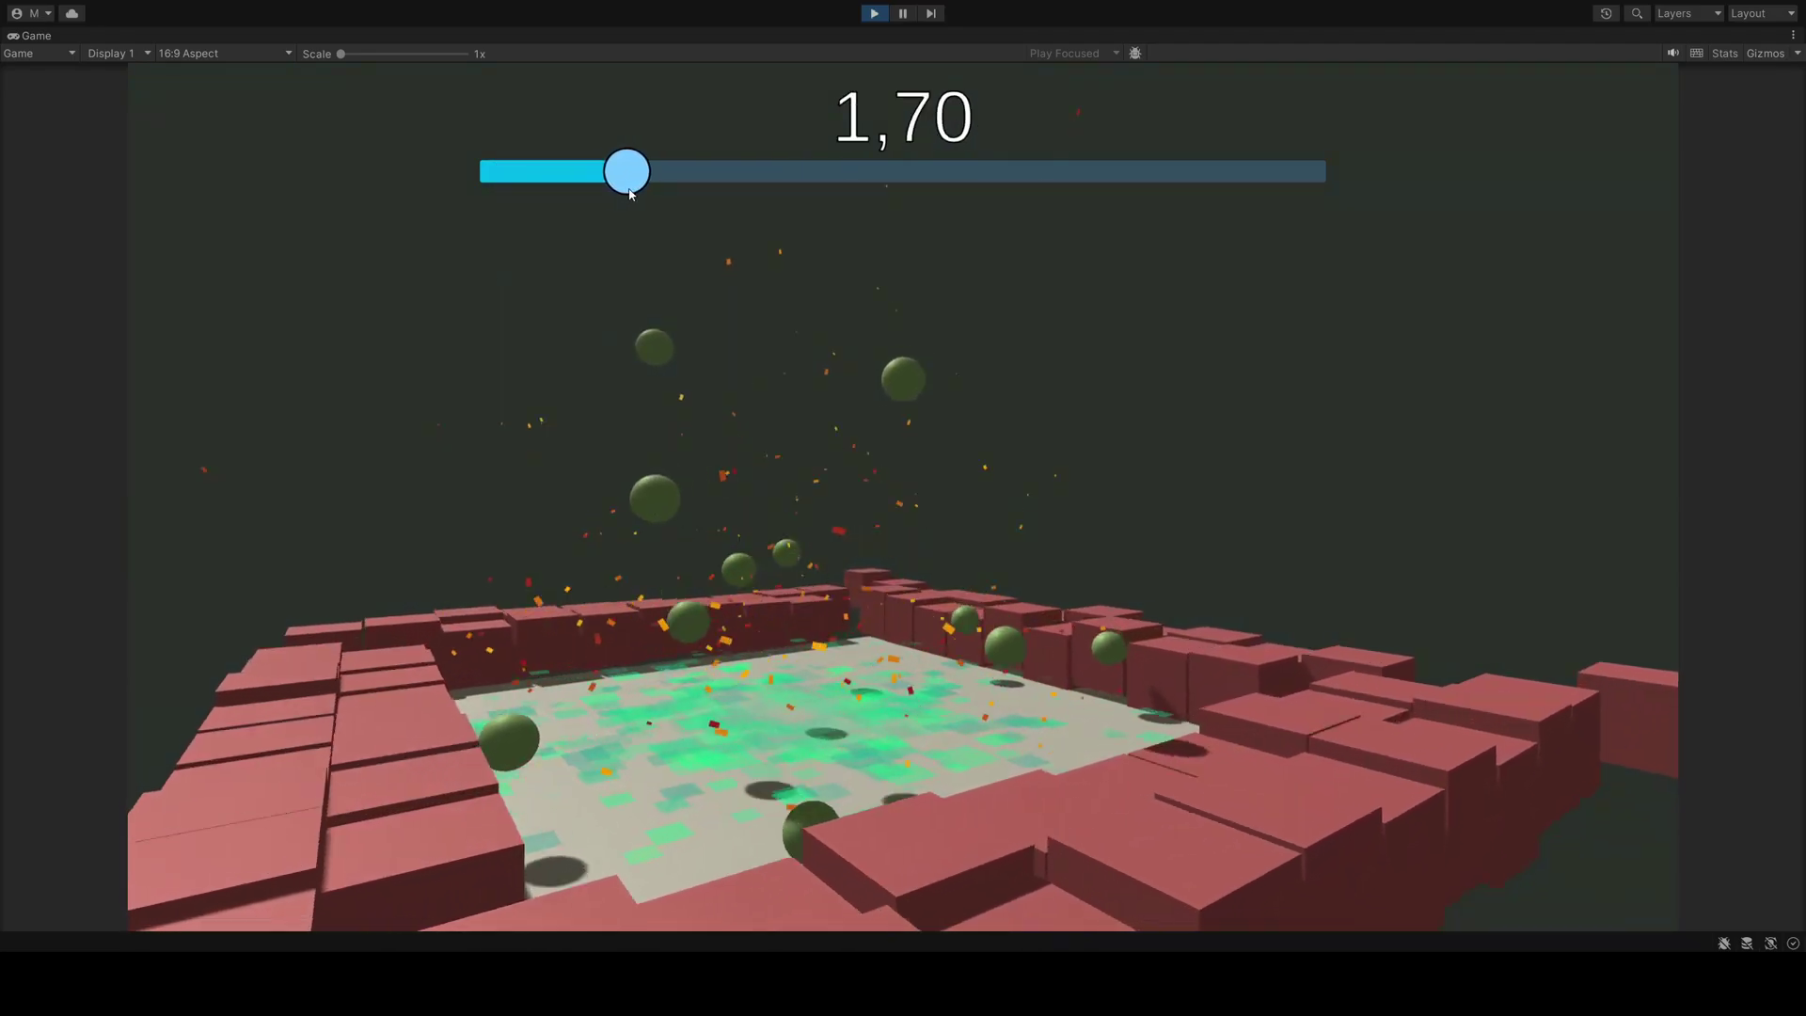